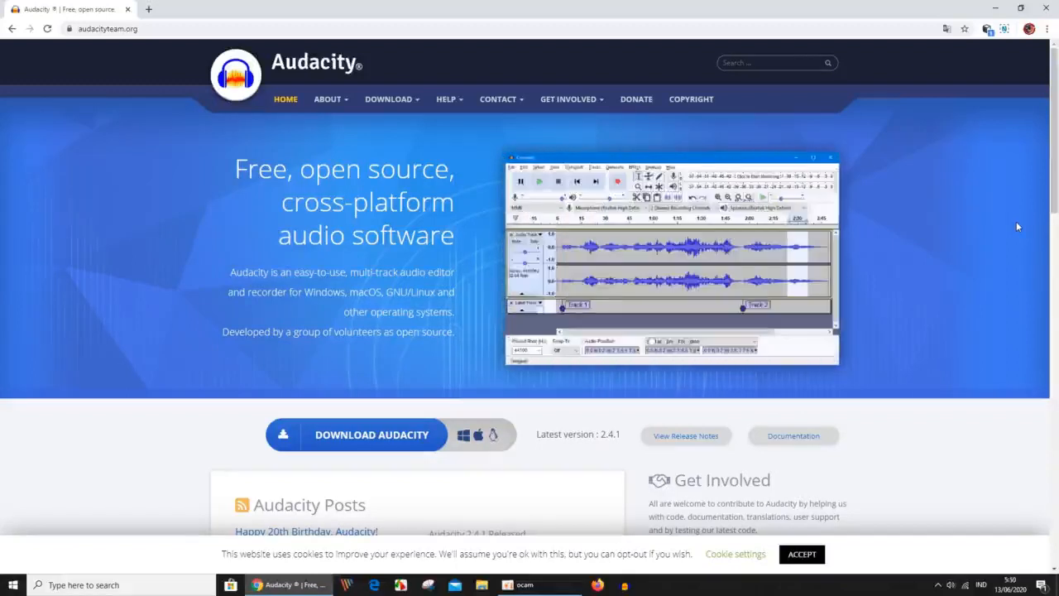
# Step: Switch to Audacity and discard the recoverable project offered by Automatic Crash Recovery
pyautogui.click(623, 585)
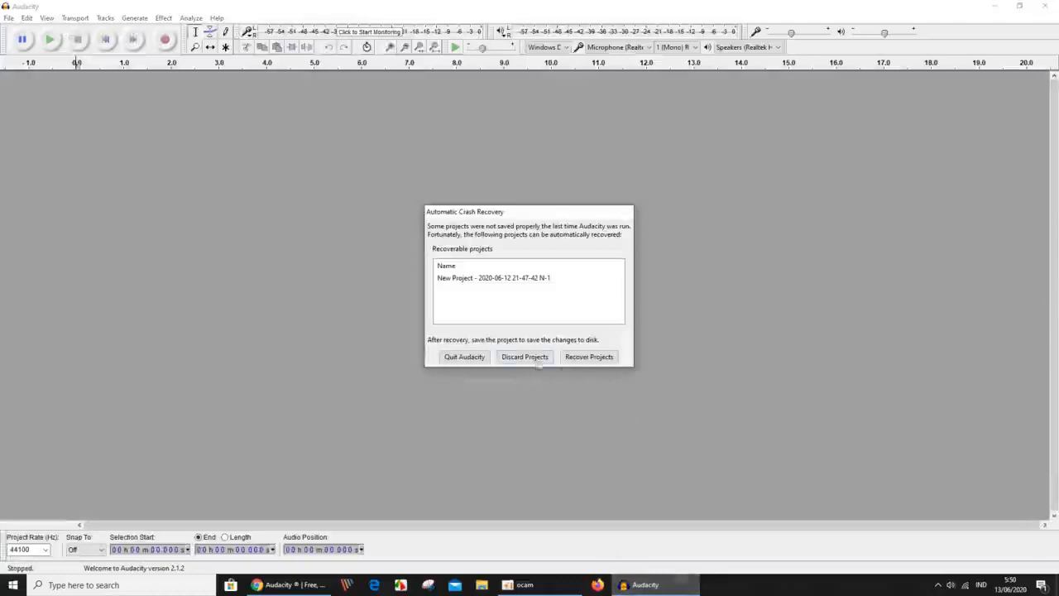
pyautogui.click(535, 358)
pyautogui.click(560, 299)
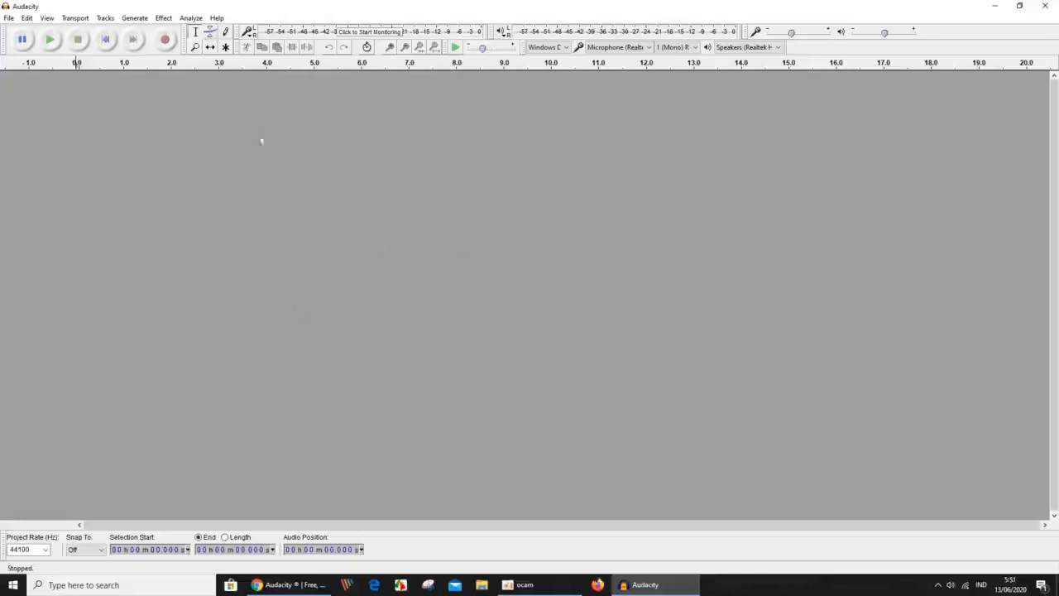
# Step: Check the installed Audacity version in the About information and close it
pyautogui.click(217, 18)
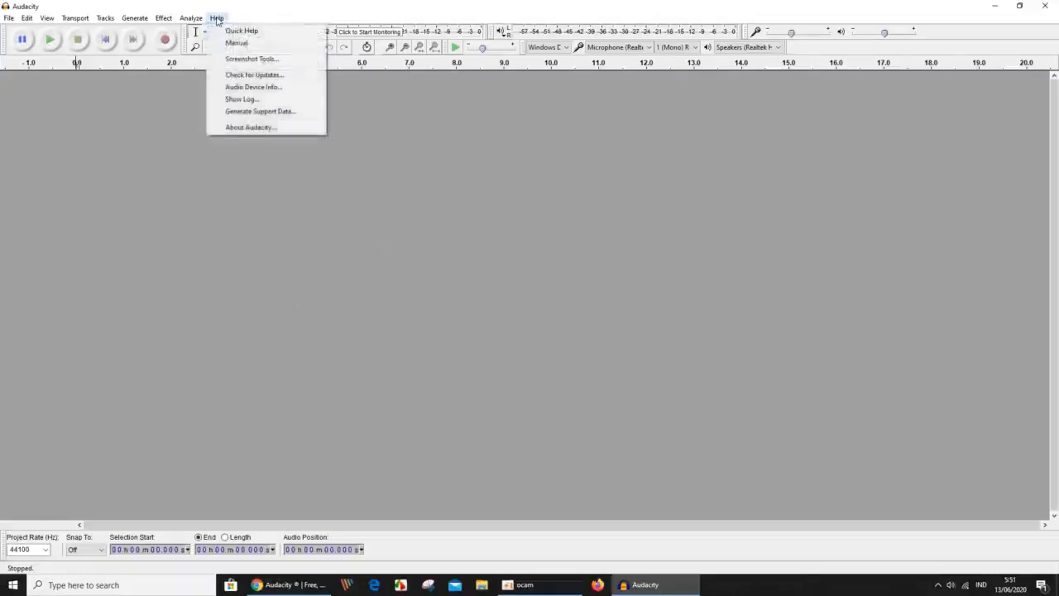
pyautogui.click(231, 131)
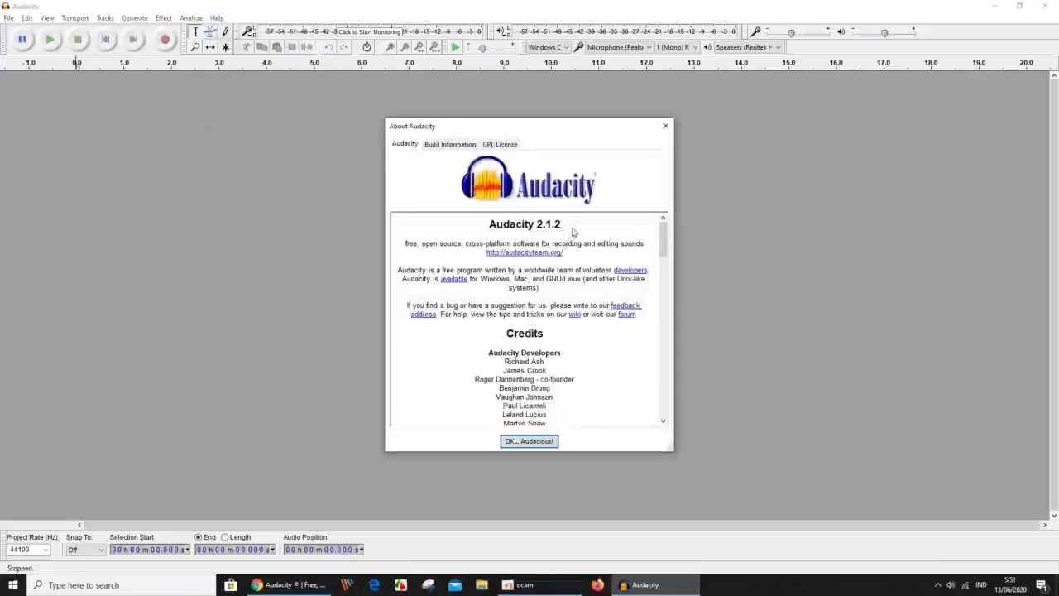
pyautogui.moveTo(573, 228); pyautogui.dragTo(494, 215)
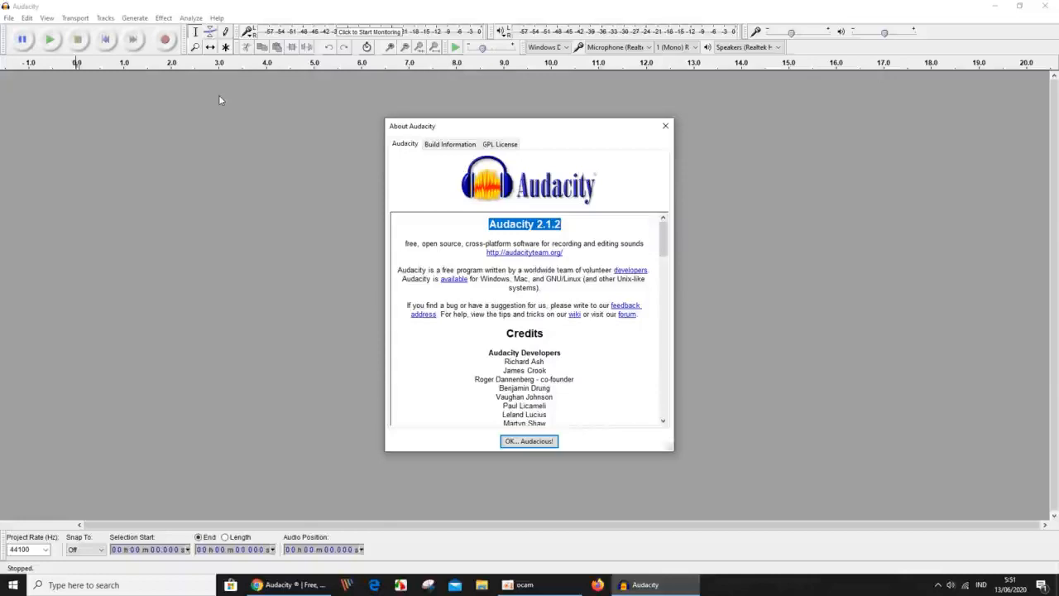
pyautogui.click(670, 126)
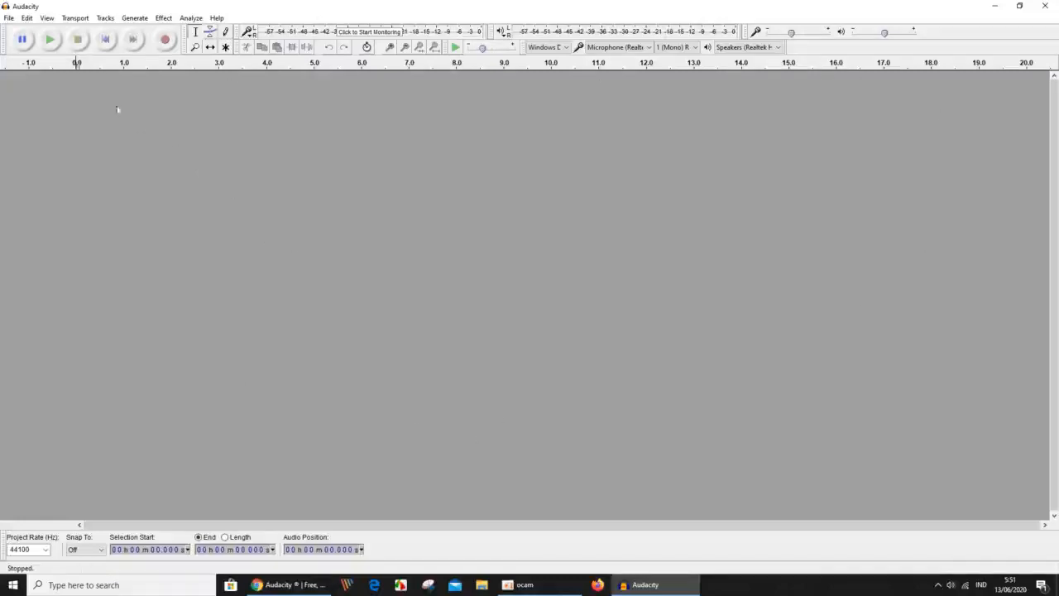
# Step: Examine the available project, transport, track, effect, analysis and help commands
pyautogui.click(10, 18)
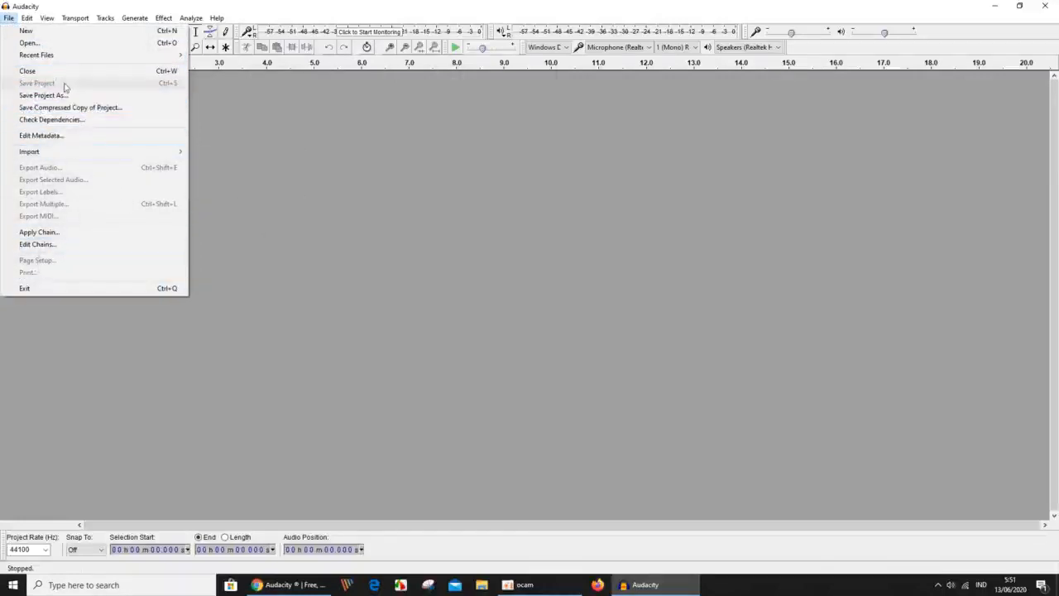
pyautogui.moveTo(29, 20)
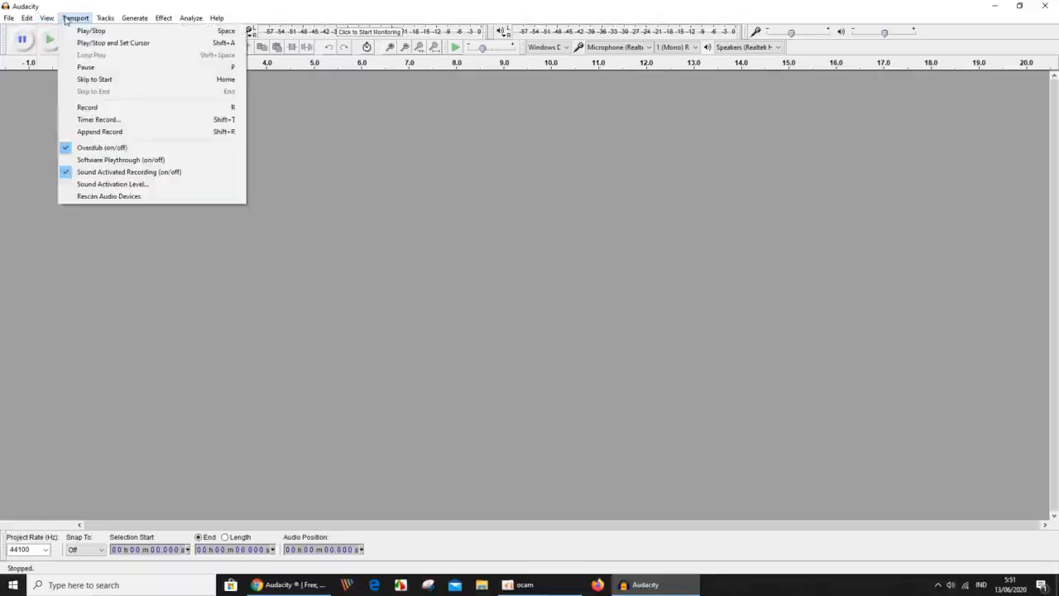
pyautogui.moveTo(99, 21)
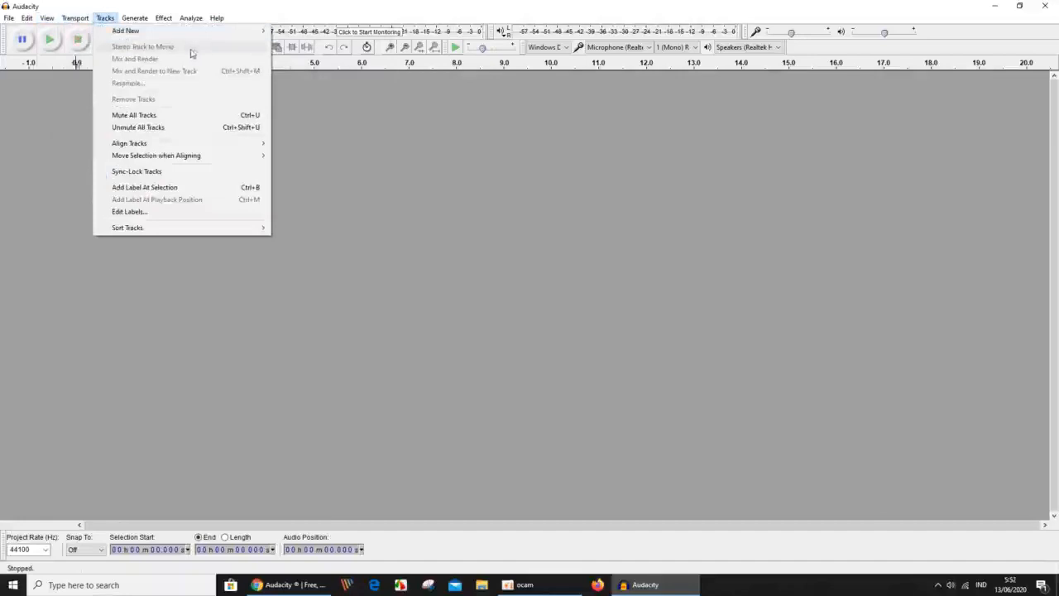
pyautogui.moveTo(128, 31)
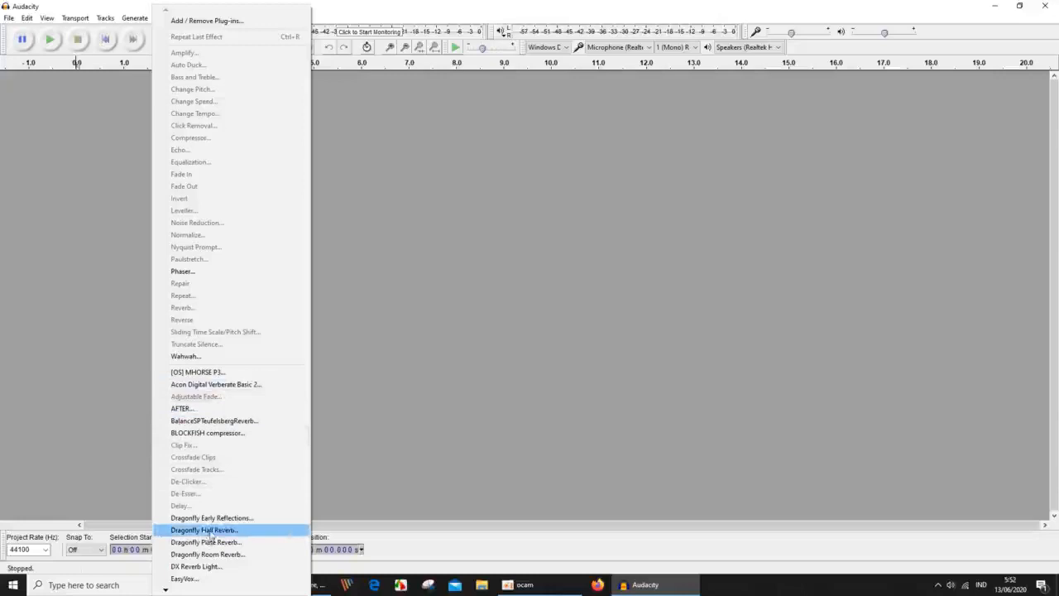
pyautogui.moveTo(166, 590)
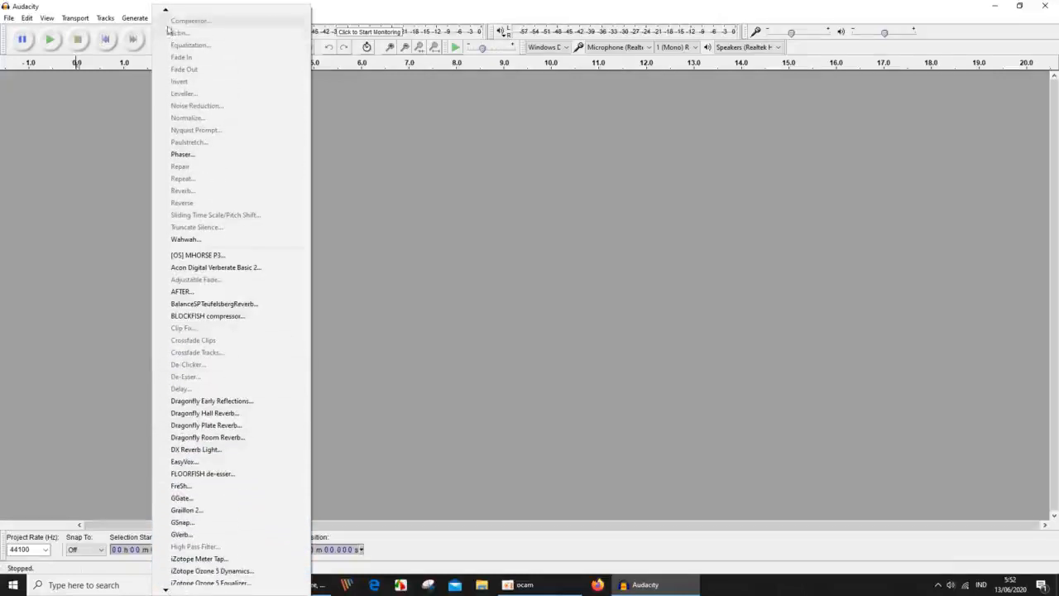
pyautogui.moveTo(166, 11)
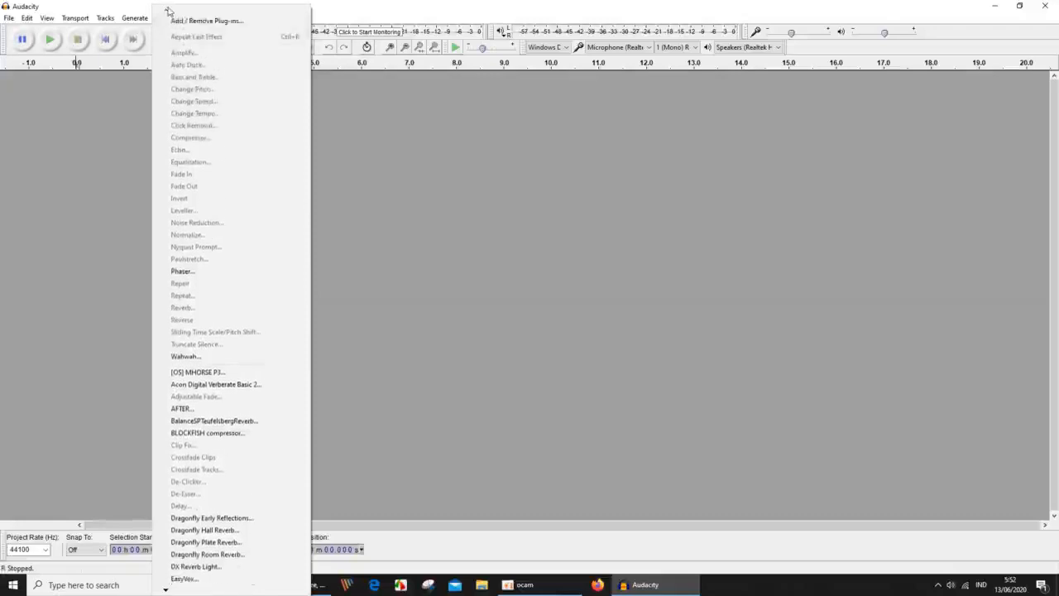
pyautogui.click(496, 281)
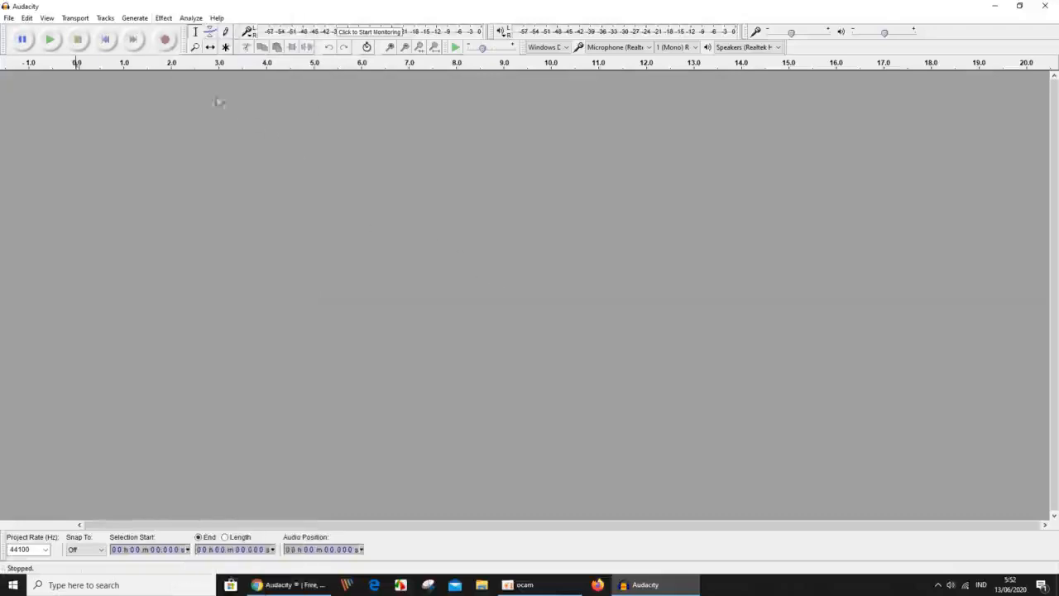
pyautogui.click(184, 20)
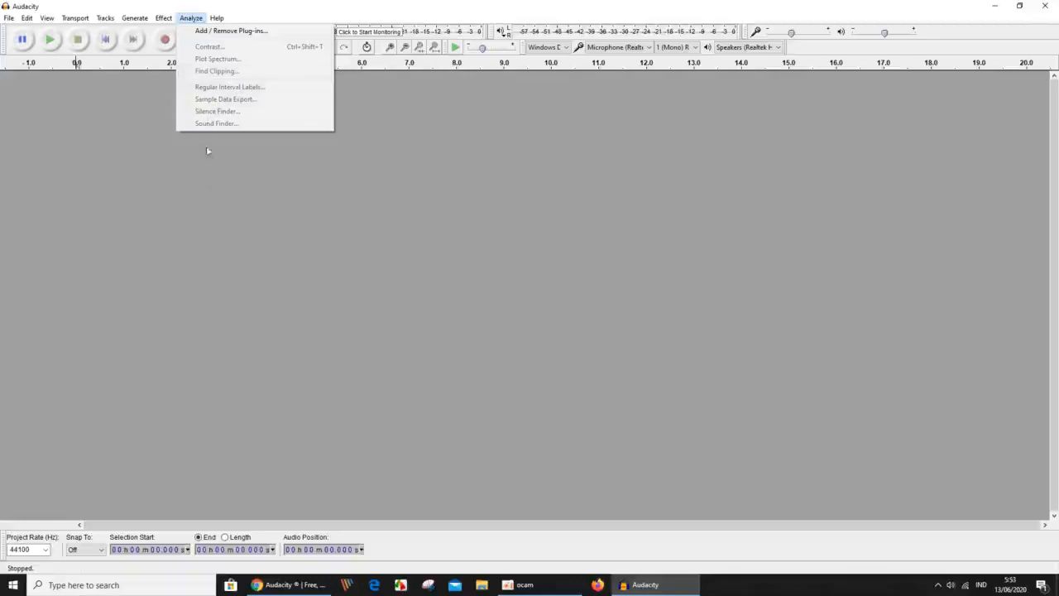
pyautogui.click(266, 196)
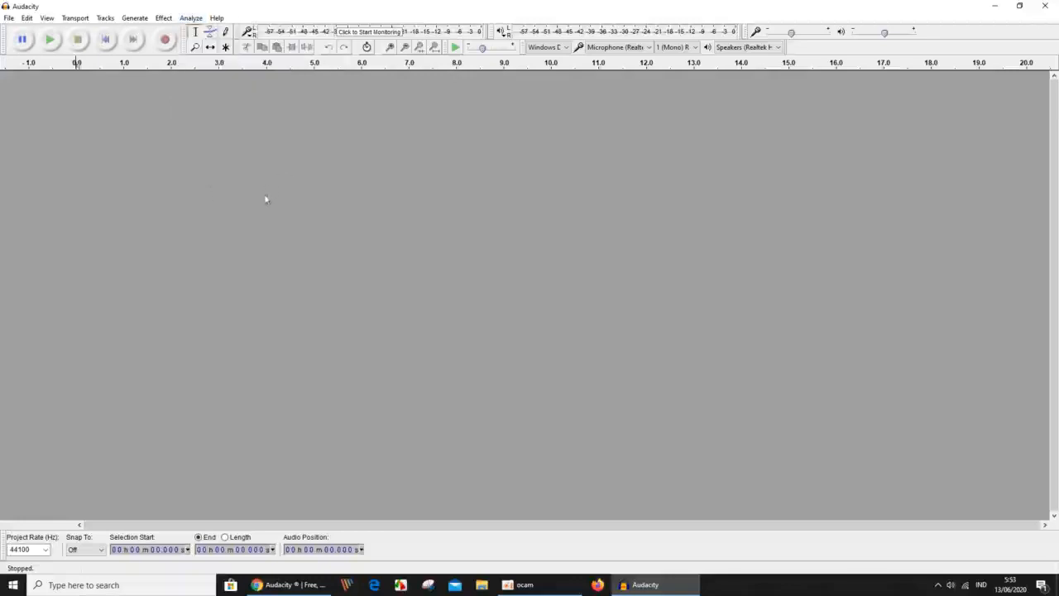
pyautogui.click(216, 17)
pyautogui.click(506, 258)
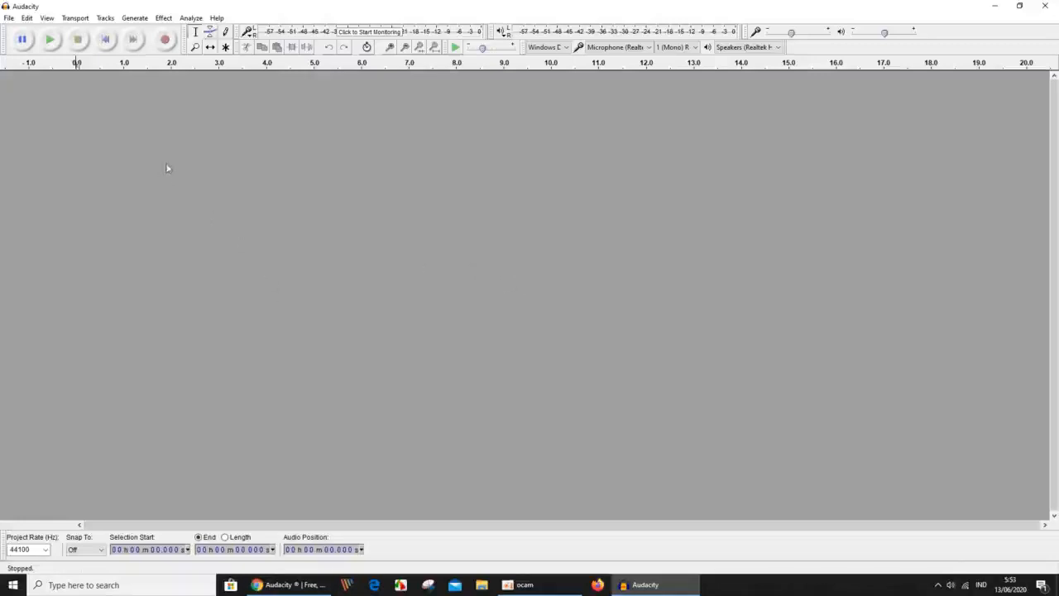
# Step: Import bensound-adaytoremember.mp3 from the "musik gratis dari bensound" folder
pyautogui.click(9, 18)
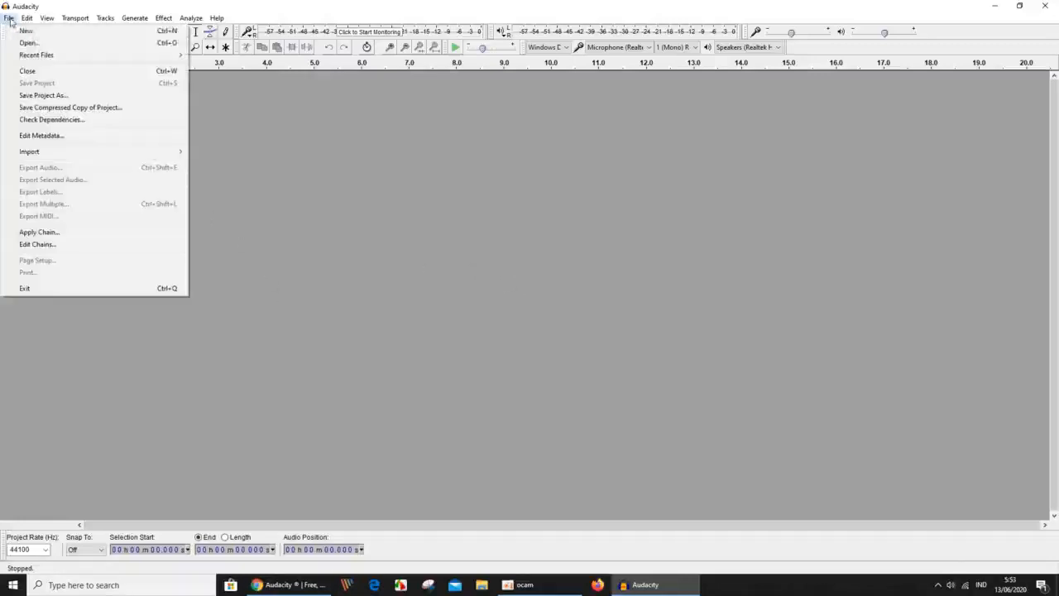
pyautogui.moveTo(95, 151)
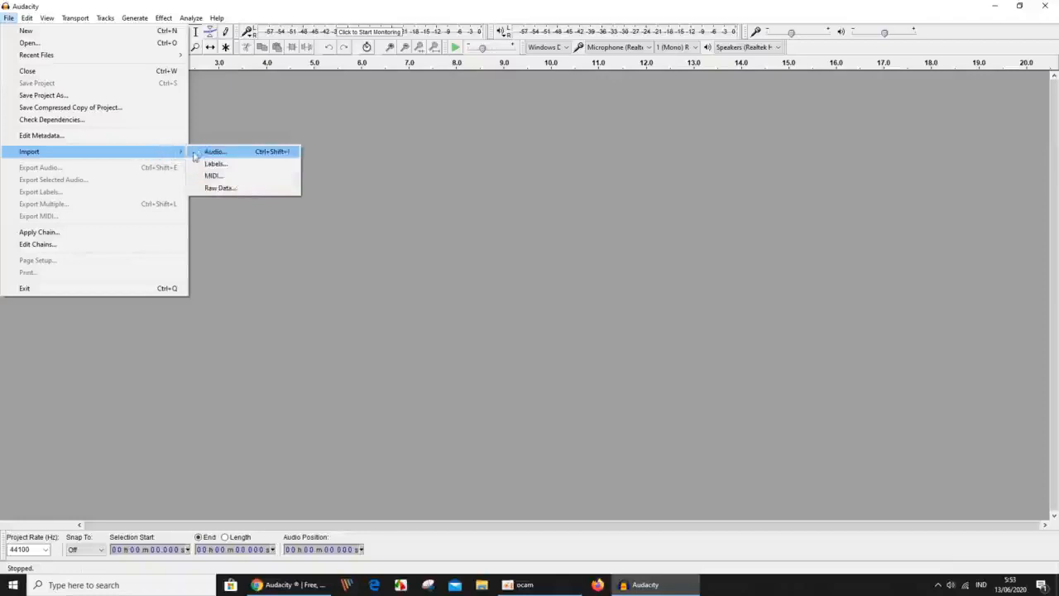
pyautogui.click(237, 154)
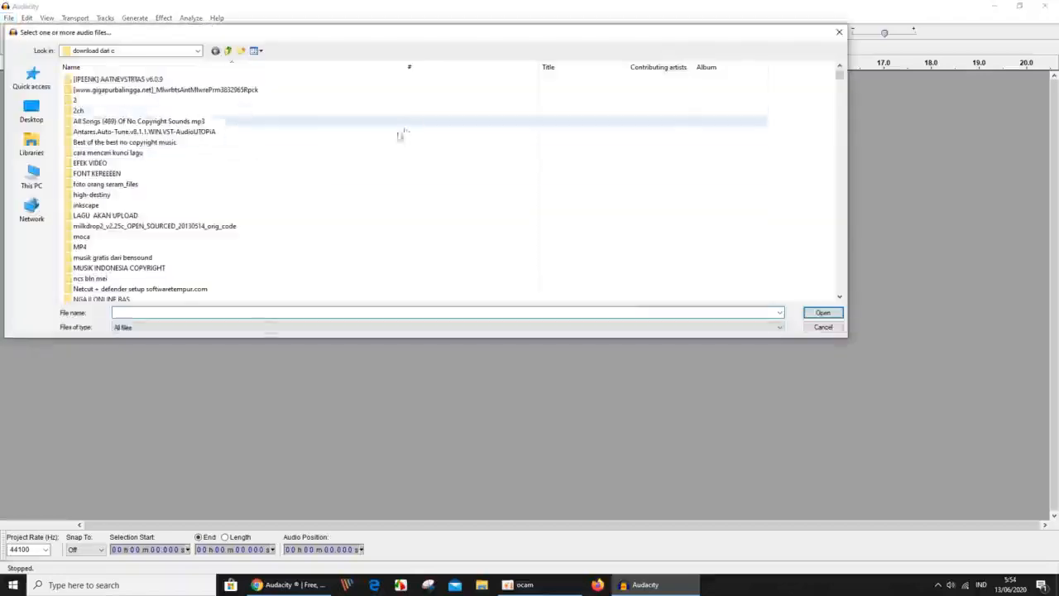
pyautogui.scroll(-10, 326, 201)
pyautogui.scroll(4, 328, 201)
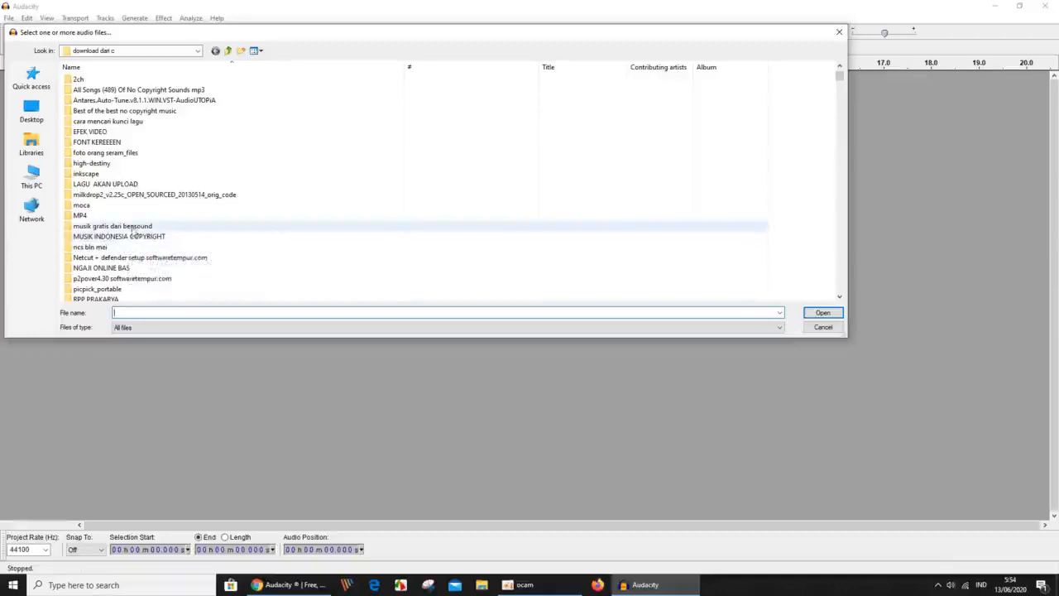
pyautogui.doubleClick(133, 230)
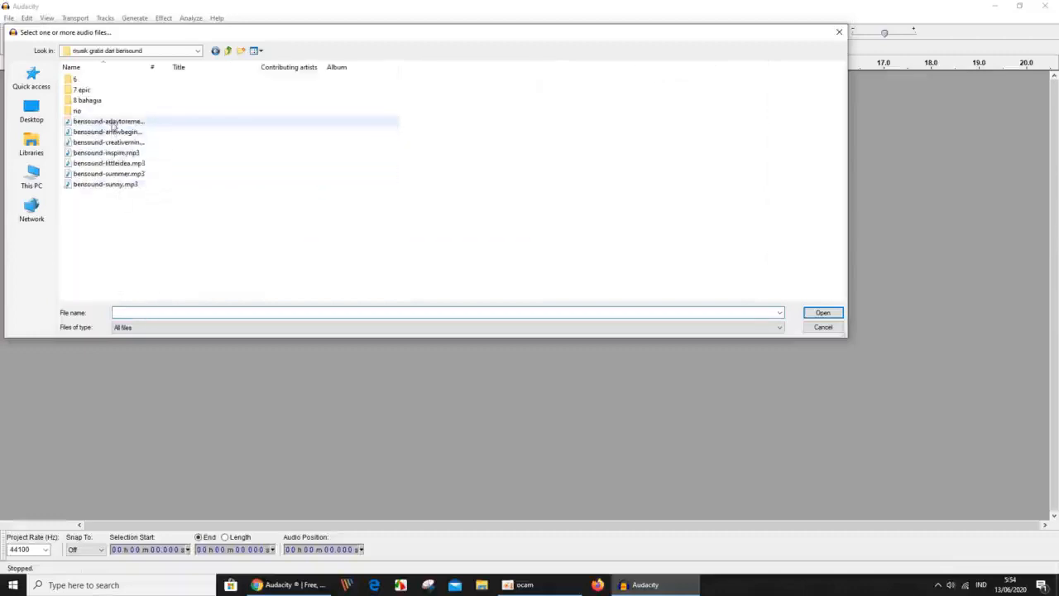
pyautogui.click(114, 124)
pyautogui.click(823, 311)
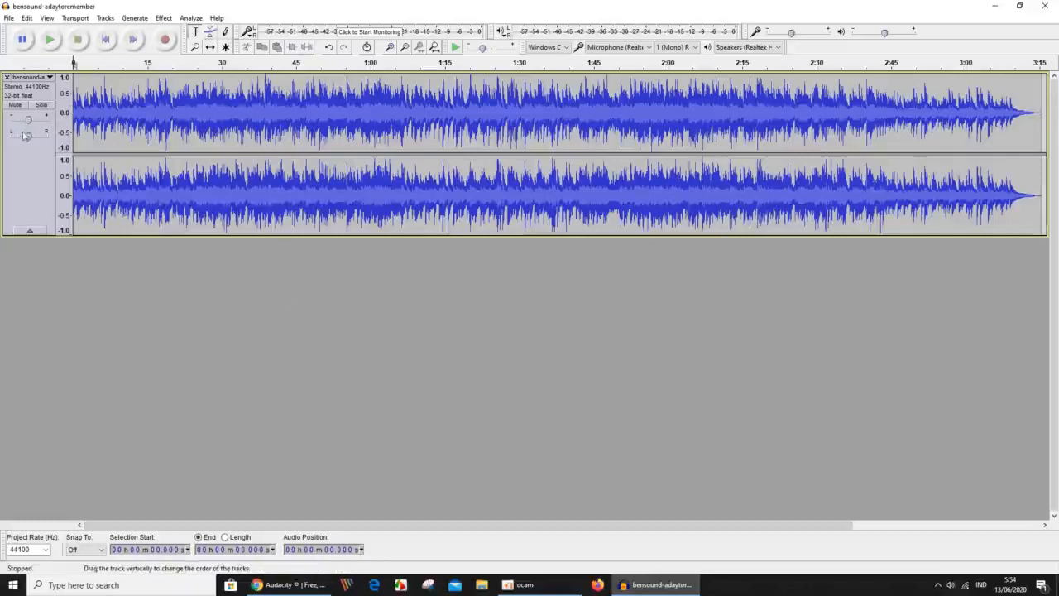
# Step: Remove the imported bensound-adaytoremember track from the project
pyautogui.click(6, 77)
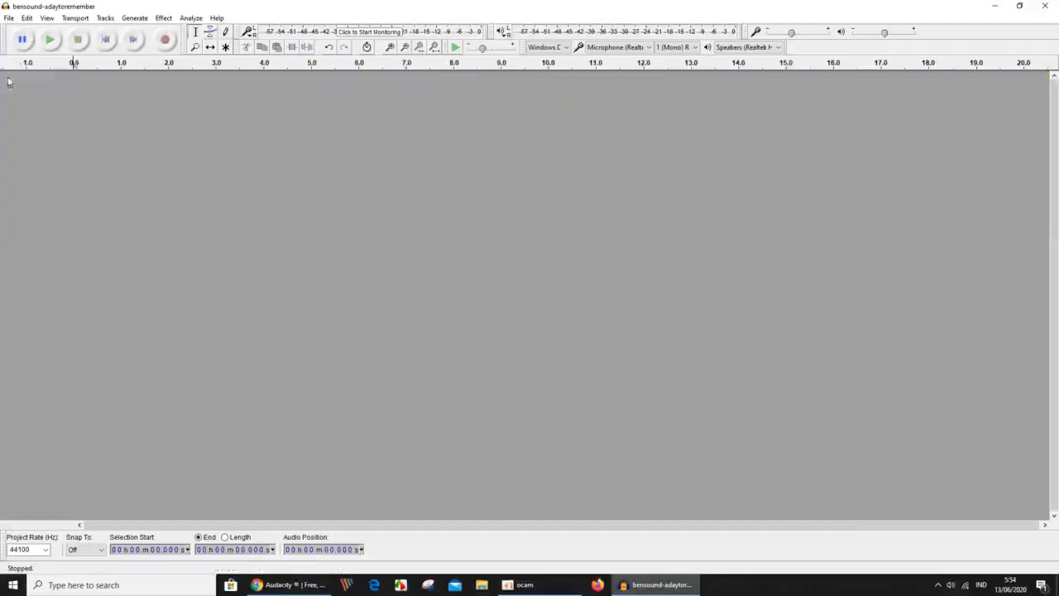
pyautogui.click(105, 18)
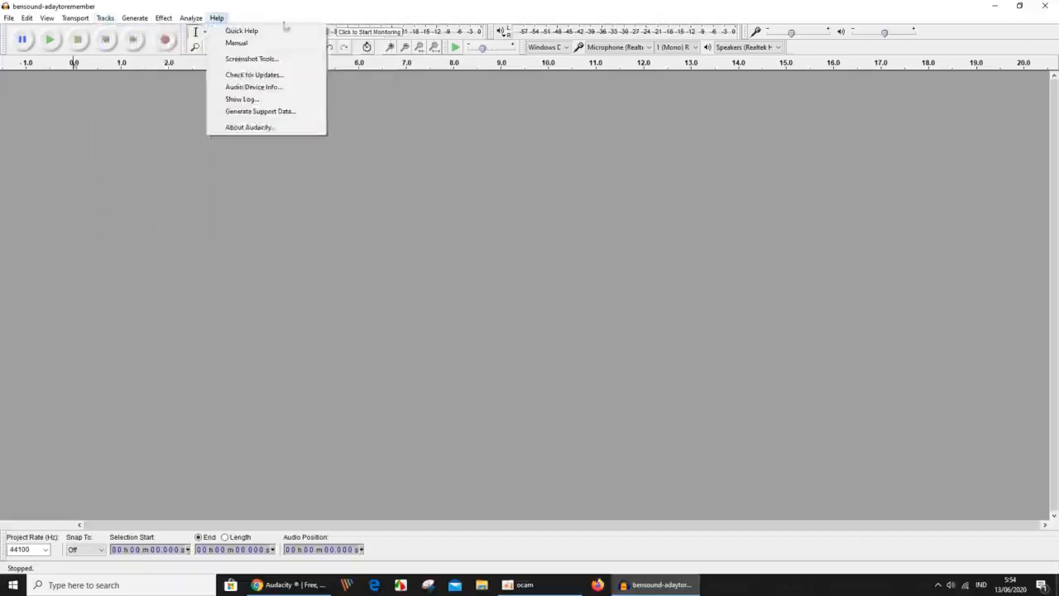
pyautogui.click(104, 18)
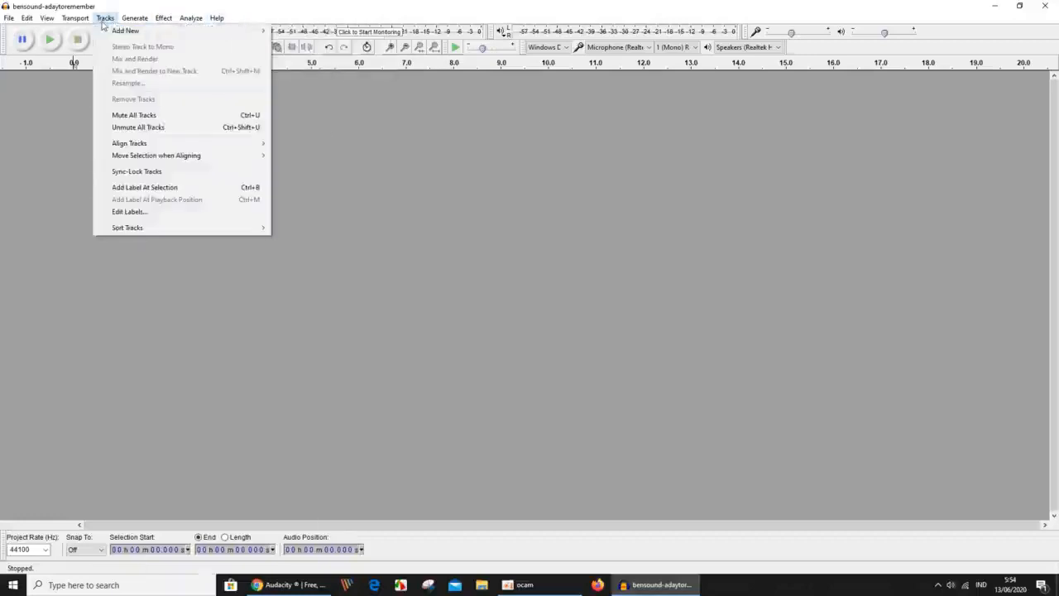
pyautogui.click(58, 147)
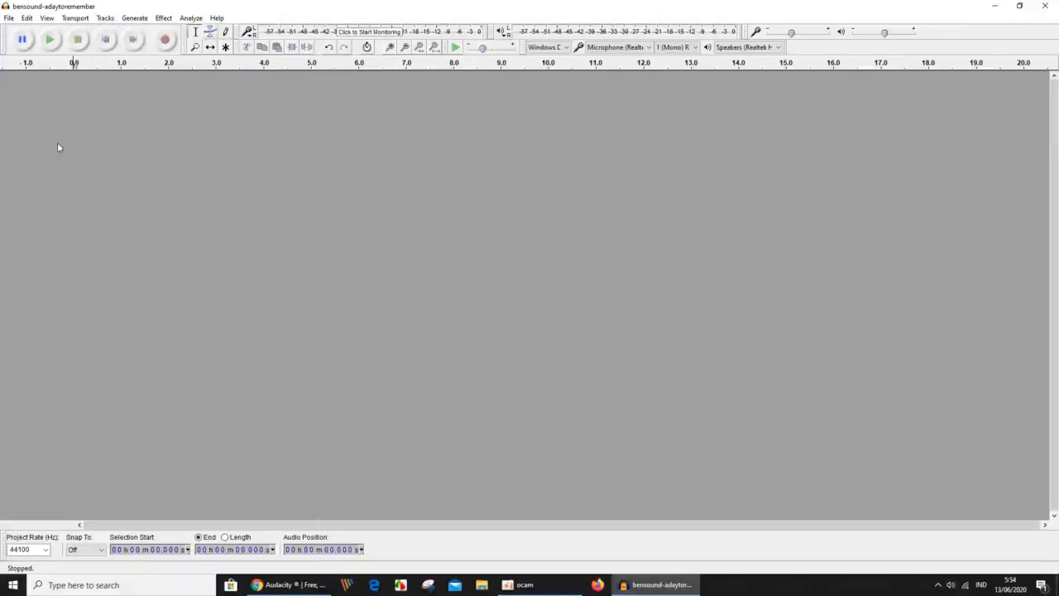
# Step: Import bensound-adaytoremember.mp3 into the empty project again as an audio track
pyautogui.click(9, 20)
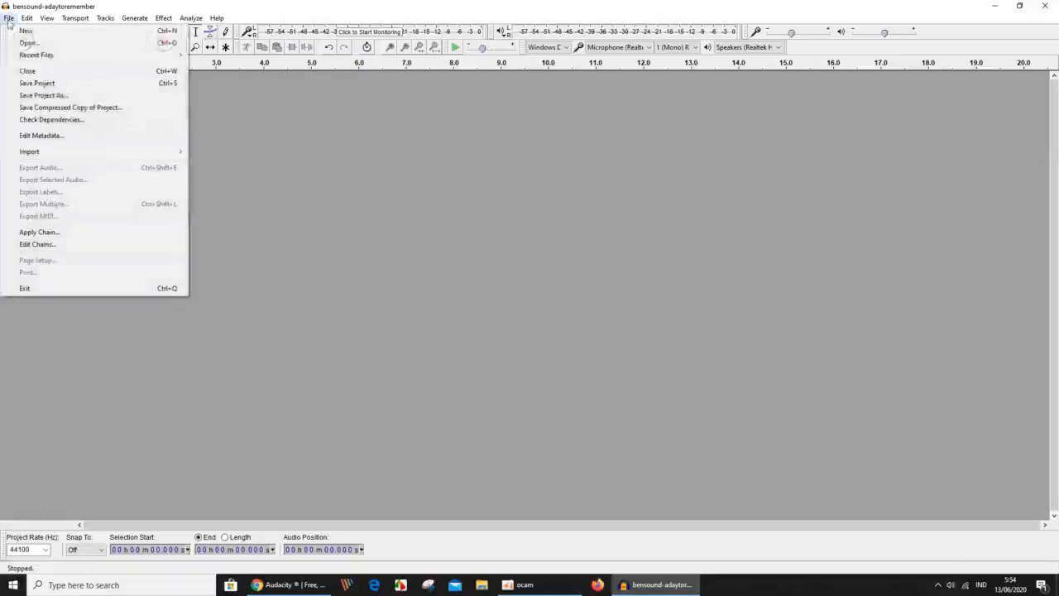
pyautogui.moveTo(51, 151)
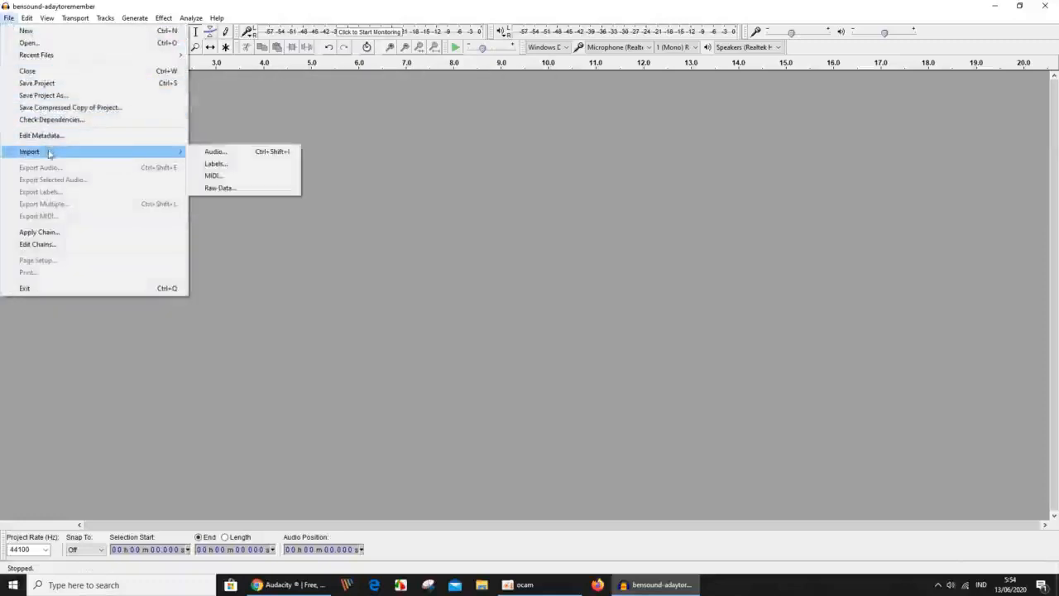
pyautogui.click(208, 152)
pyautogui.click(125, 121)
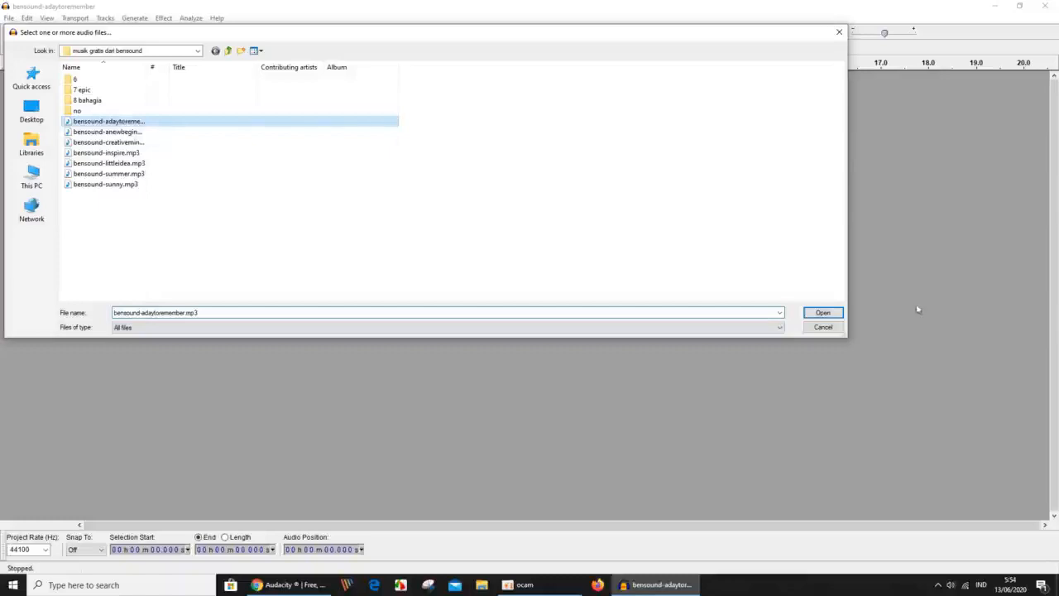
pyautogui.click(824, 312)
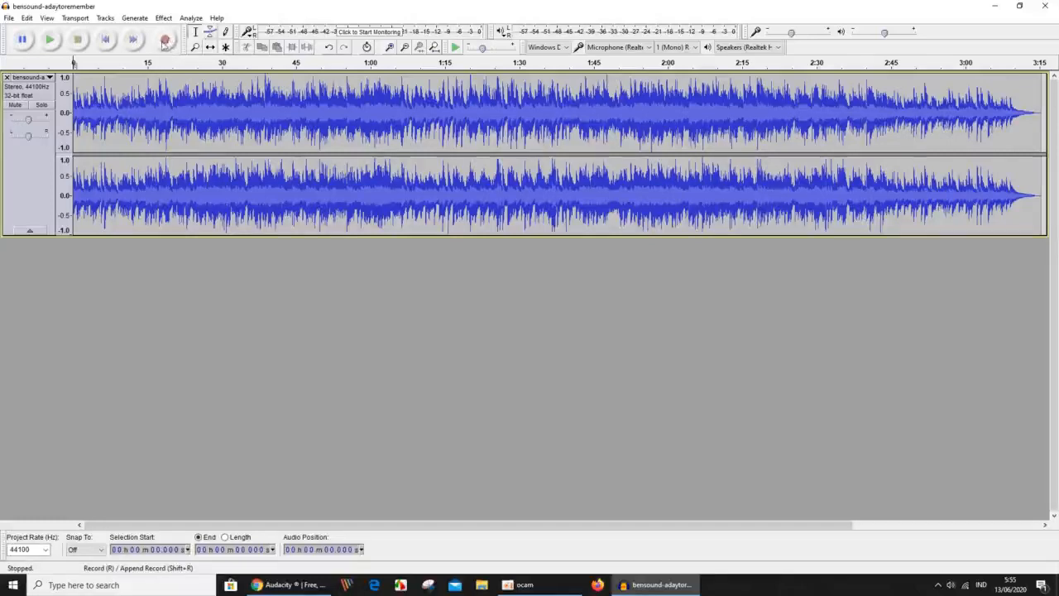
# Step: Start recording a new mono audio track below the music, briefly resume it and leave the recording paused
pyautogui.click(166, 41)
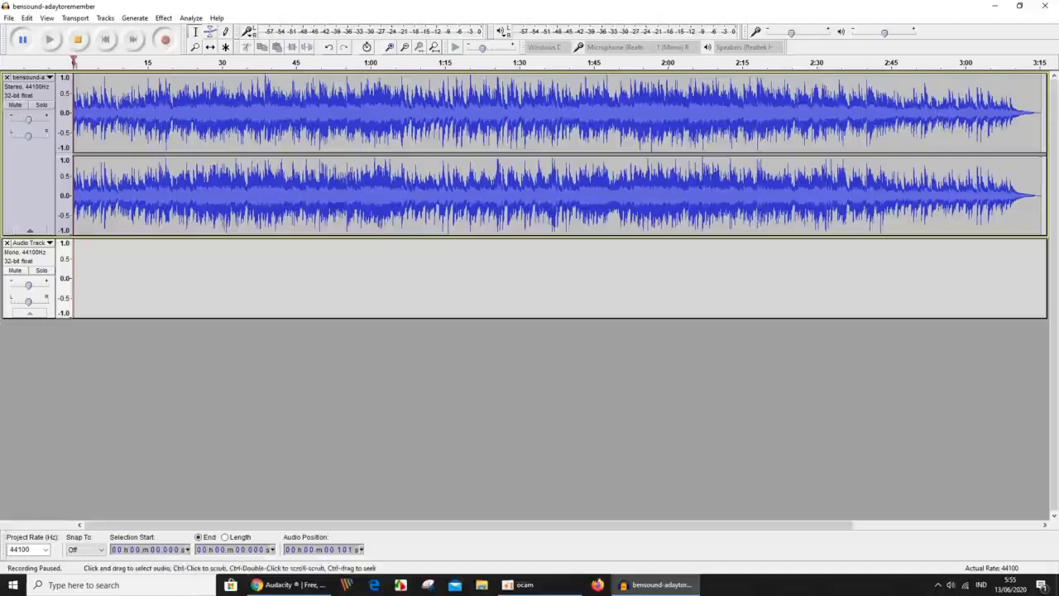
pyautogui.press('p')
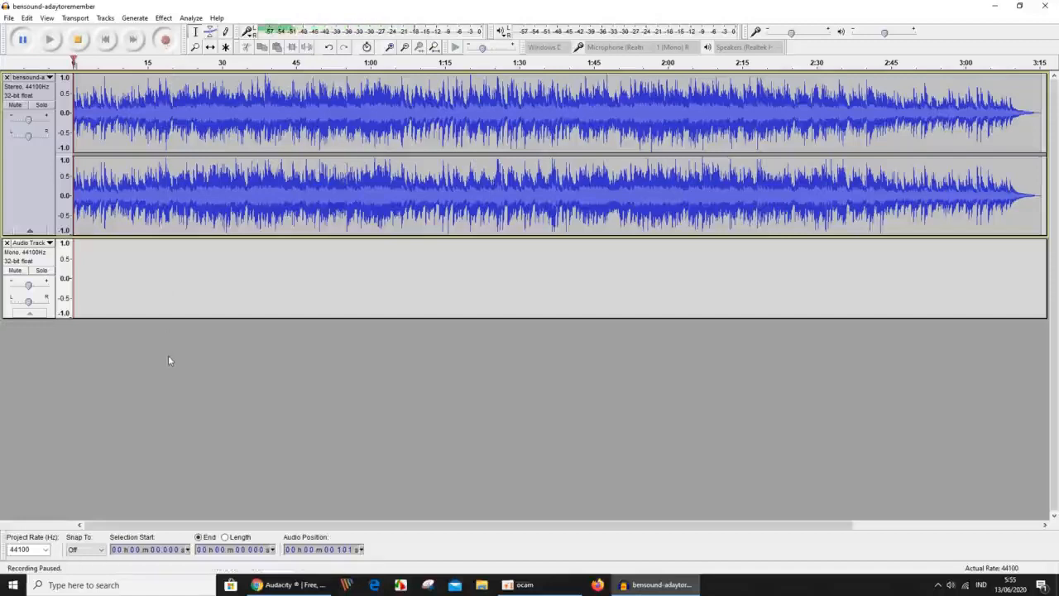
pyautogui.press('p')
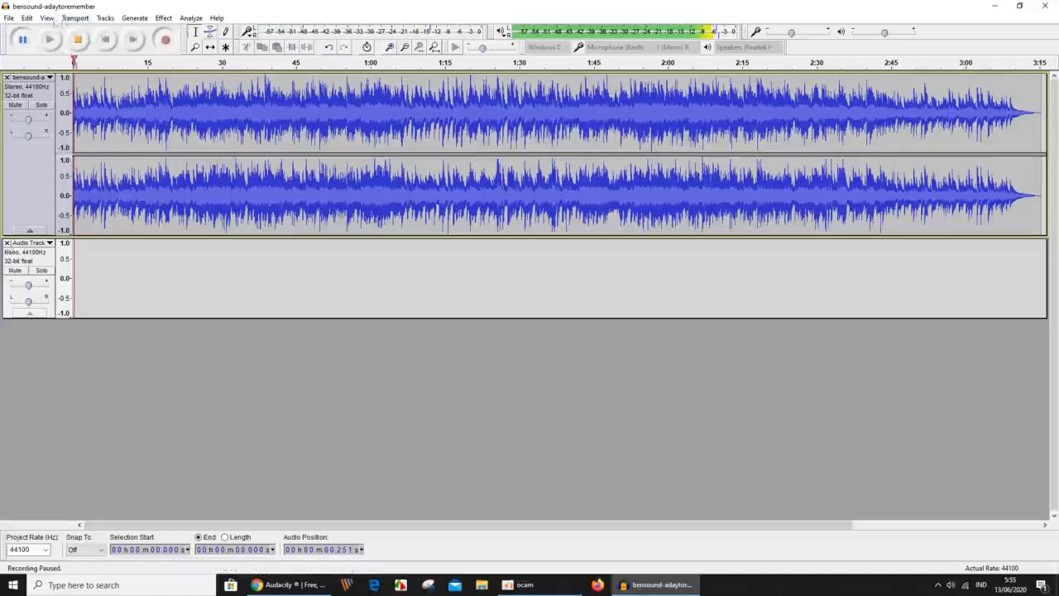
pyautogui.click(27, 17)
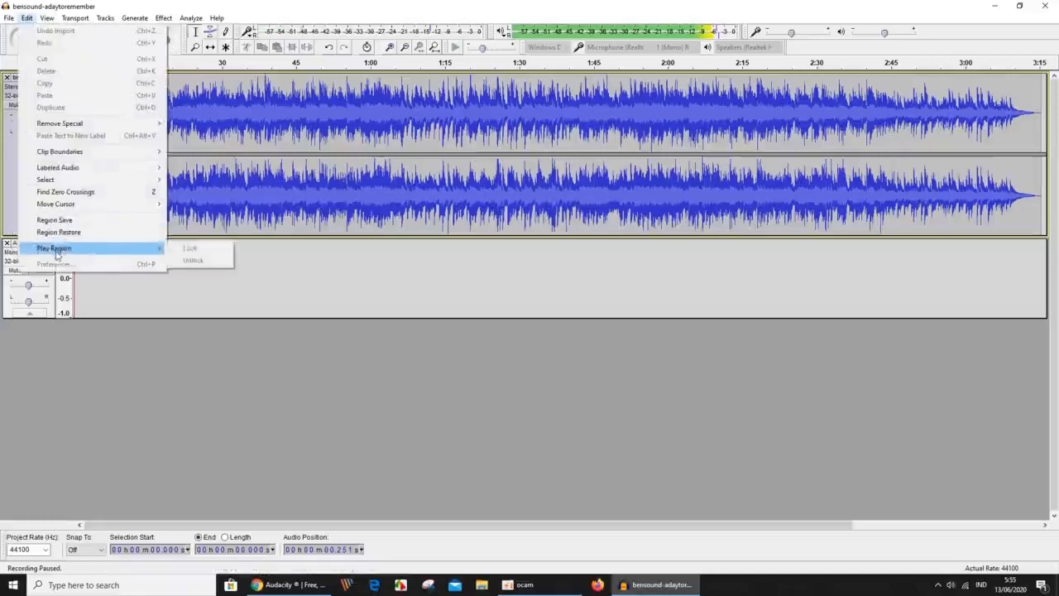
pyautogui.click(51, 221)
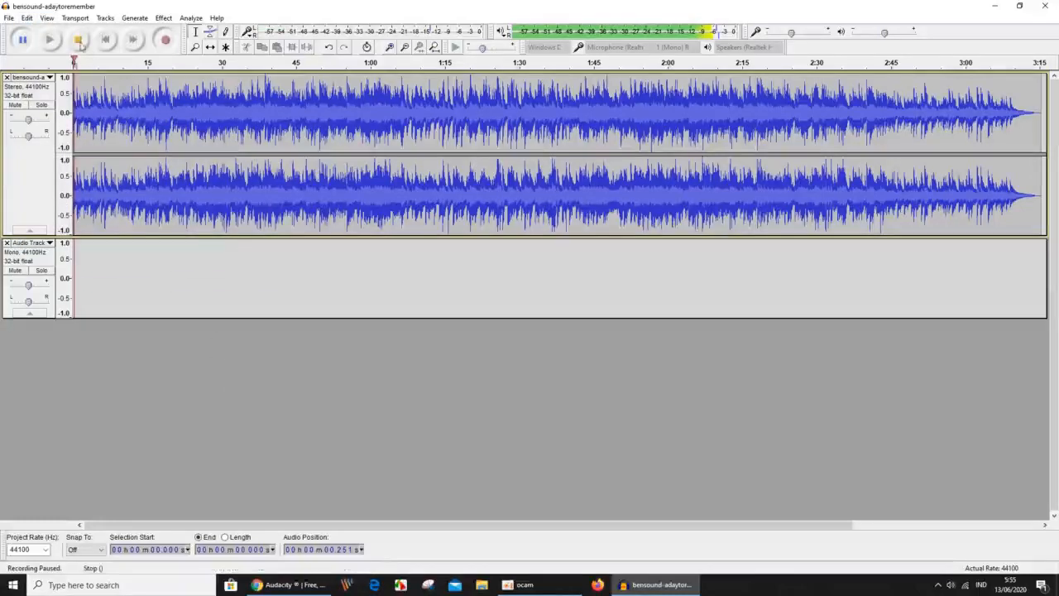
# Step: Stop the paused recording and turn off Sound Activated Recording in the recording preferences
pyautogui.click(78, 39)
pyautogui.click(26, 18)
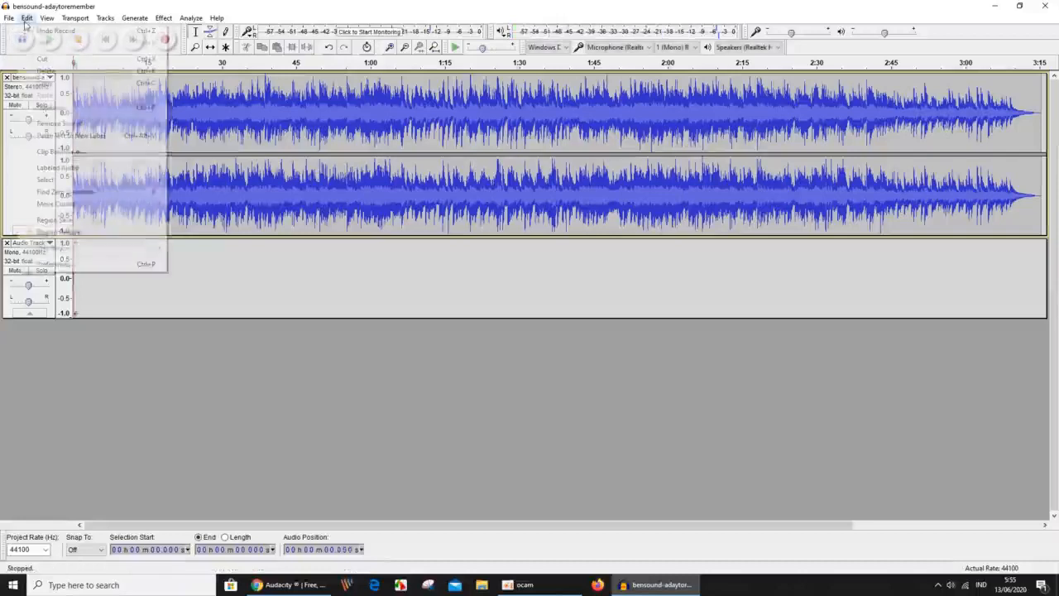
pyautogui.click(71, 263)
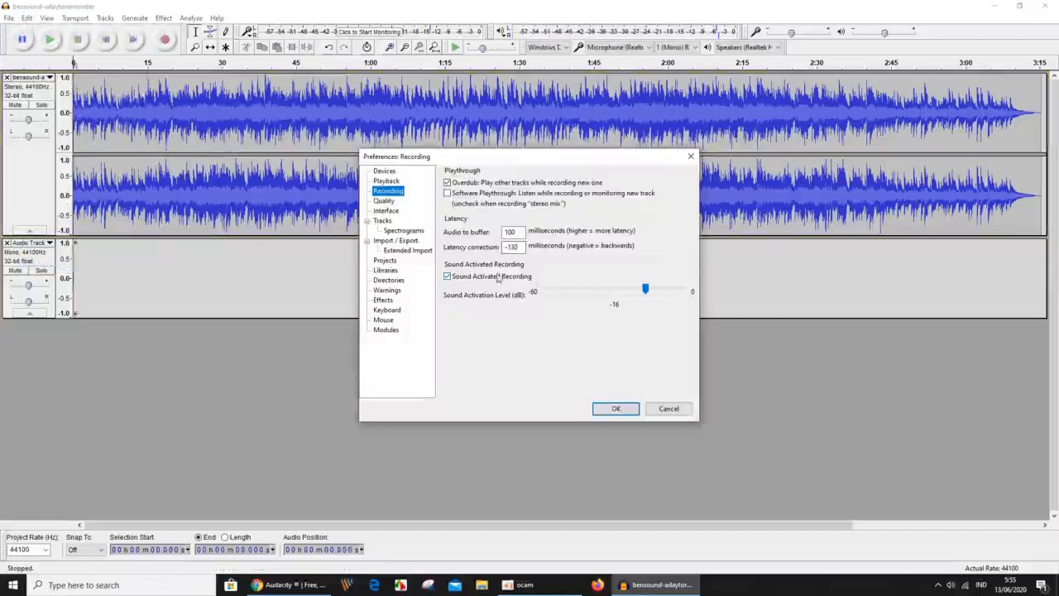
pyautogui.click(447, 276)
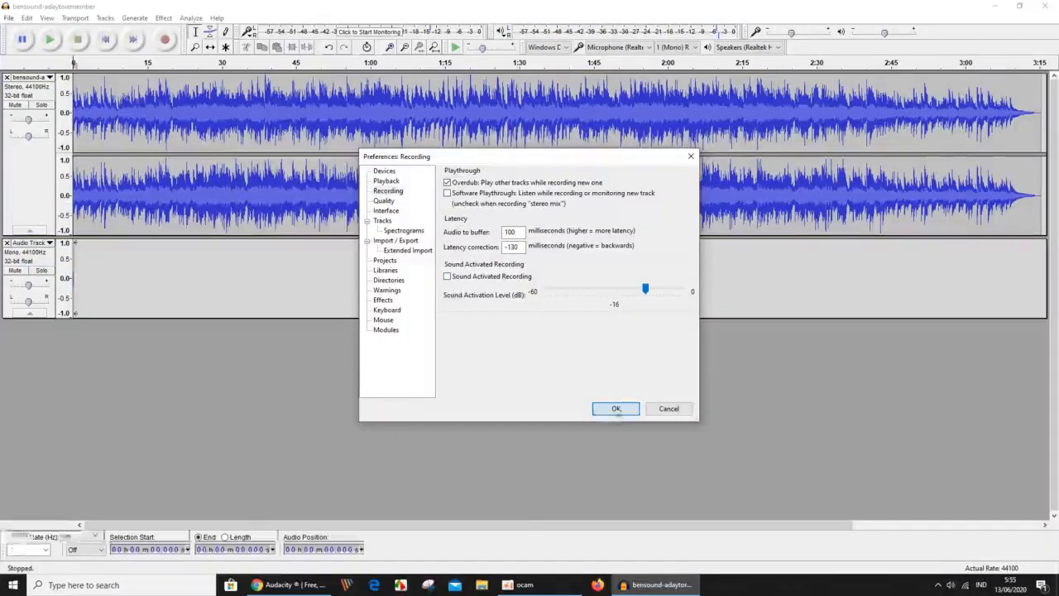
pyautogui.click(616, 408)
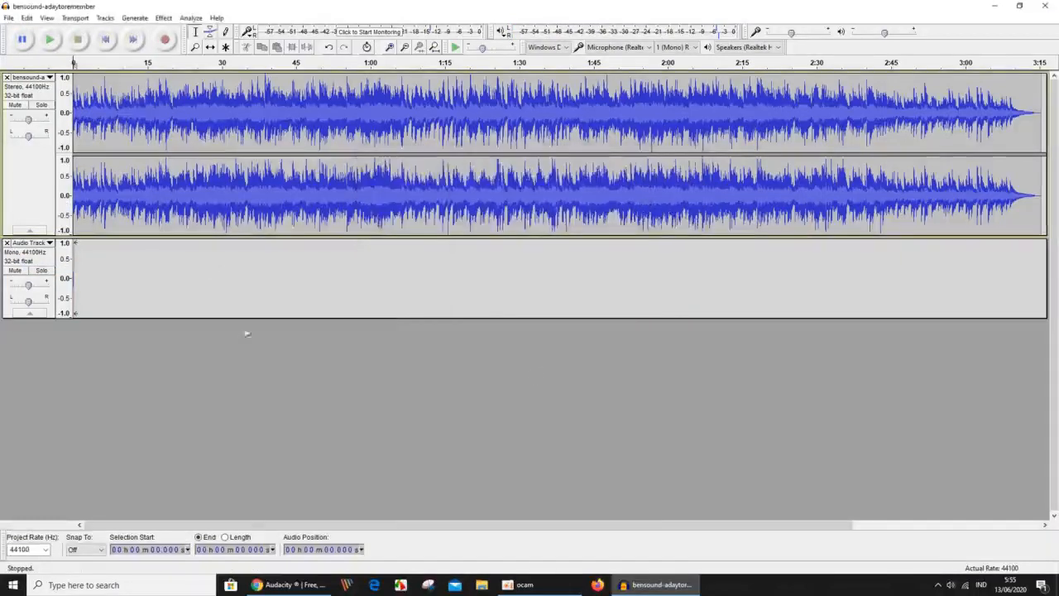
# Step: Replace the empty mono track with a new recording about 27 seconds long, muting the music track while recording
pyautogui.click(6, 244)
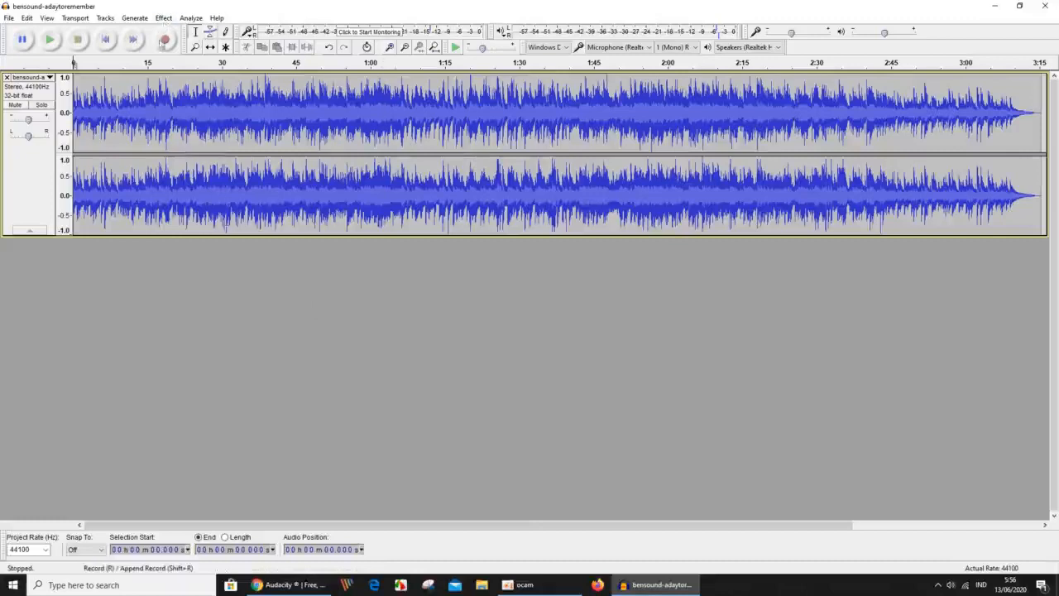
pyautogui.click(166, 40)
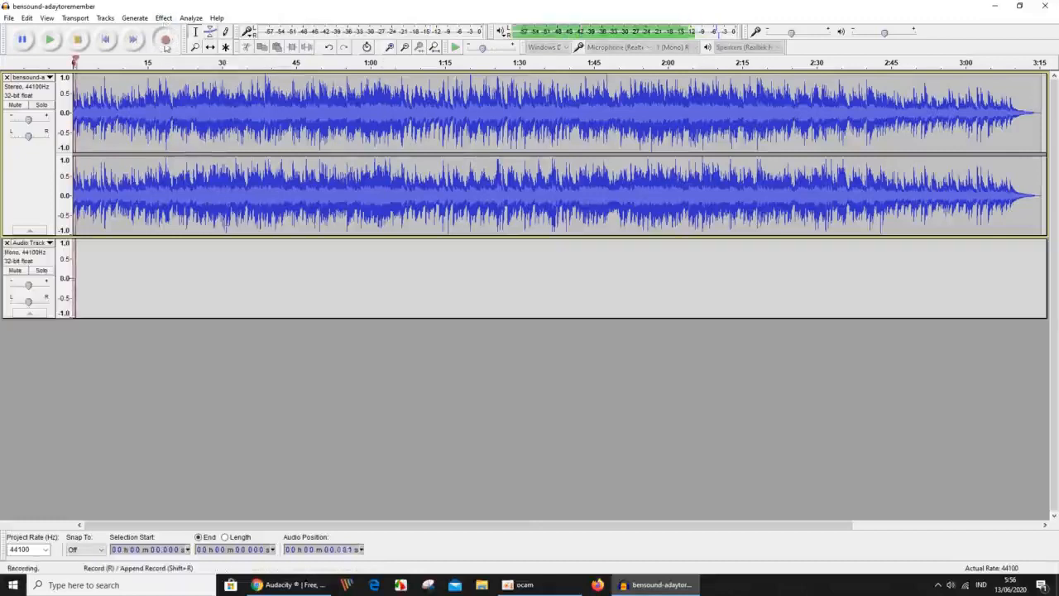
pyautogui.click(15, 105)
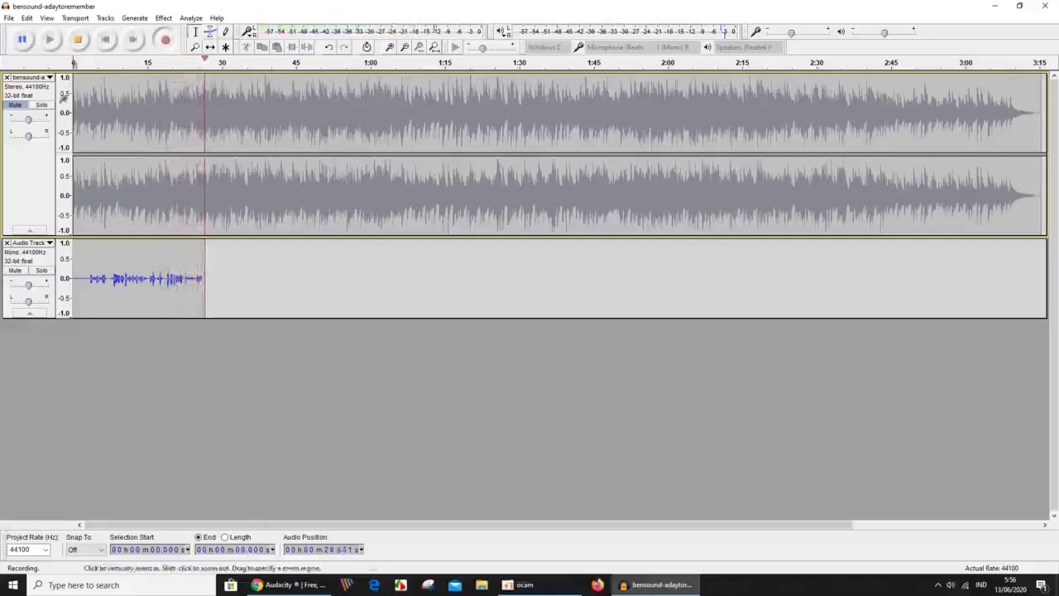
pyautogui.click(79, 41)
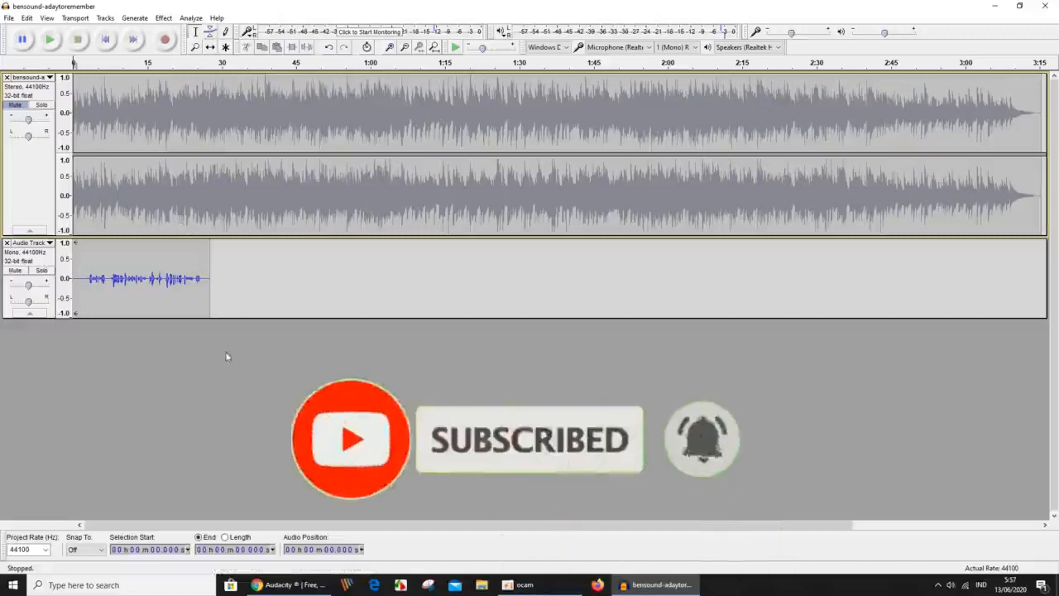
# Step: Generate a sine tone of 440 Hz, amplitude 0.8 and duration 3.305 s on a new track, previewing it first
pyautogui.click(135, 18)
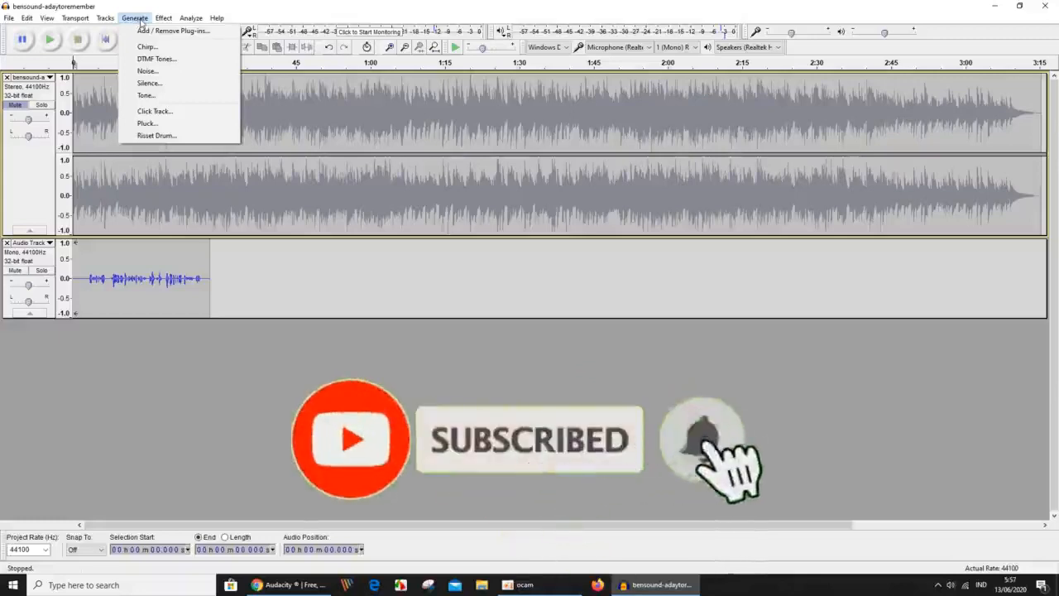
pyautogui.click(163, 96)
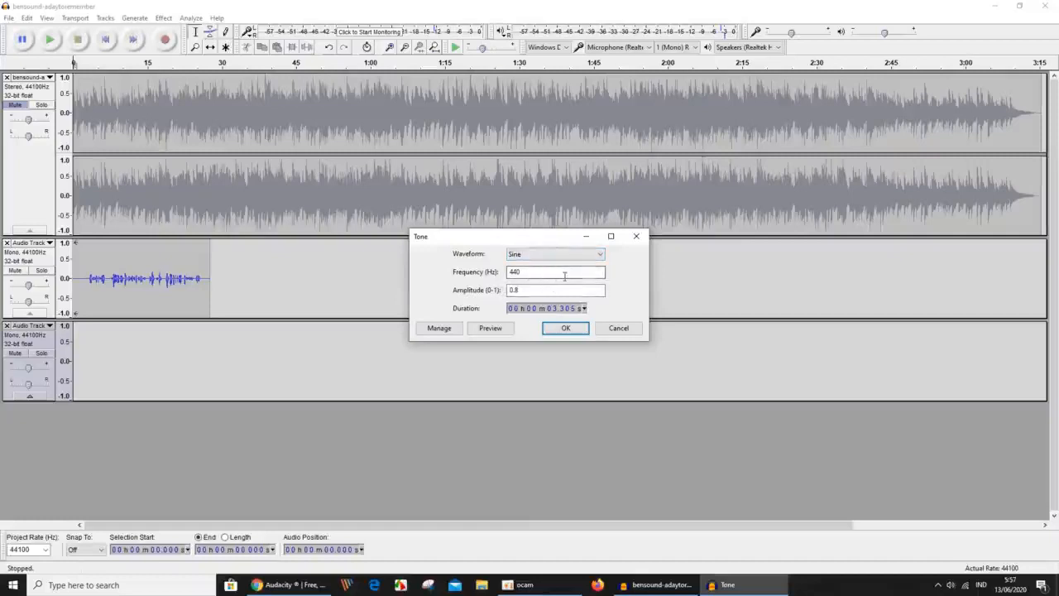
pyautogui.click(490, 328)
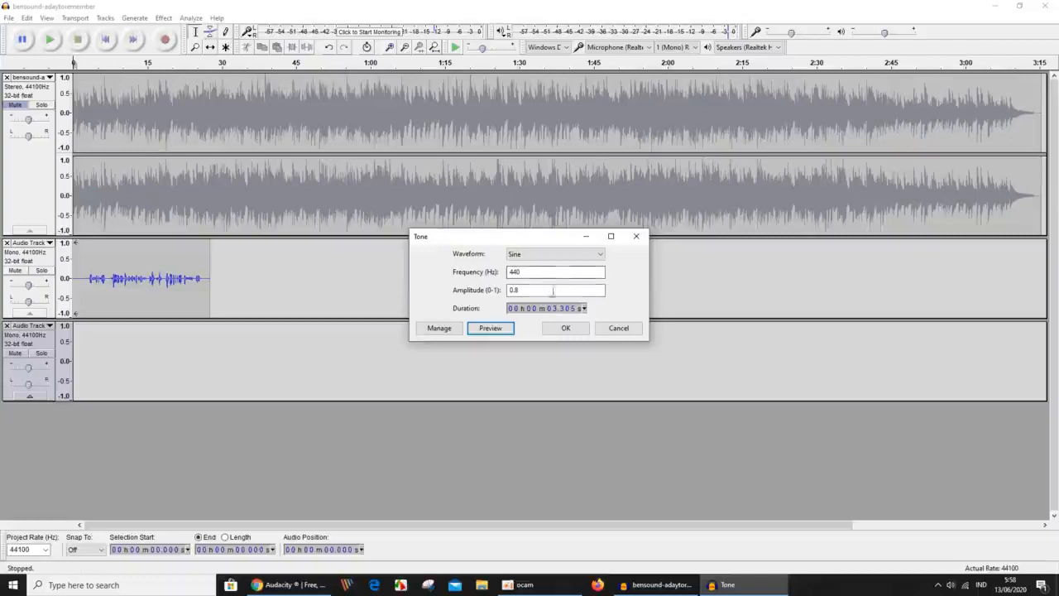
pyautogui.click(566, 329)
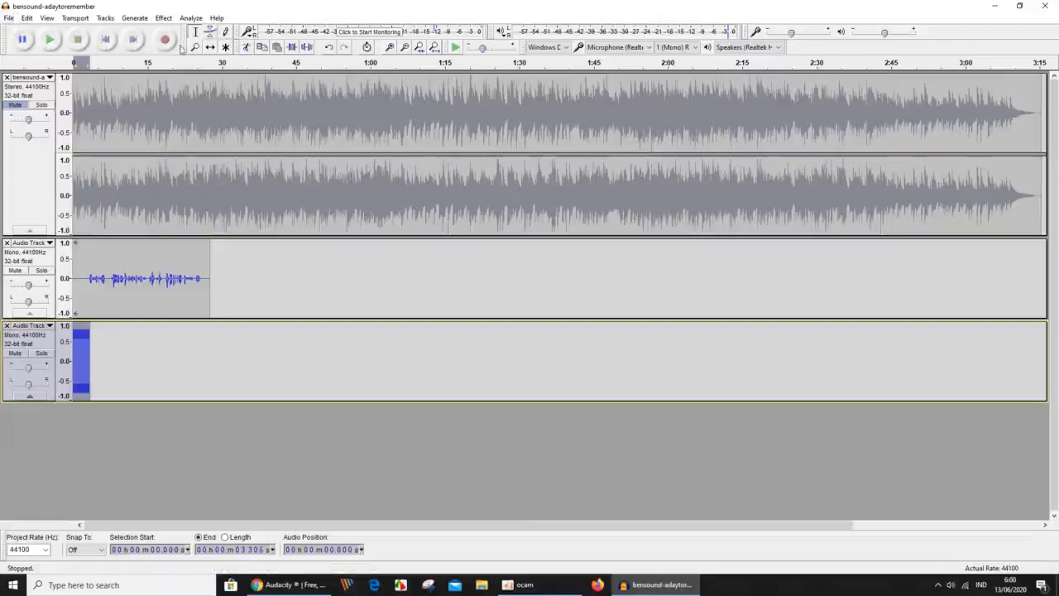
pyautogui.click(76, 18)
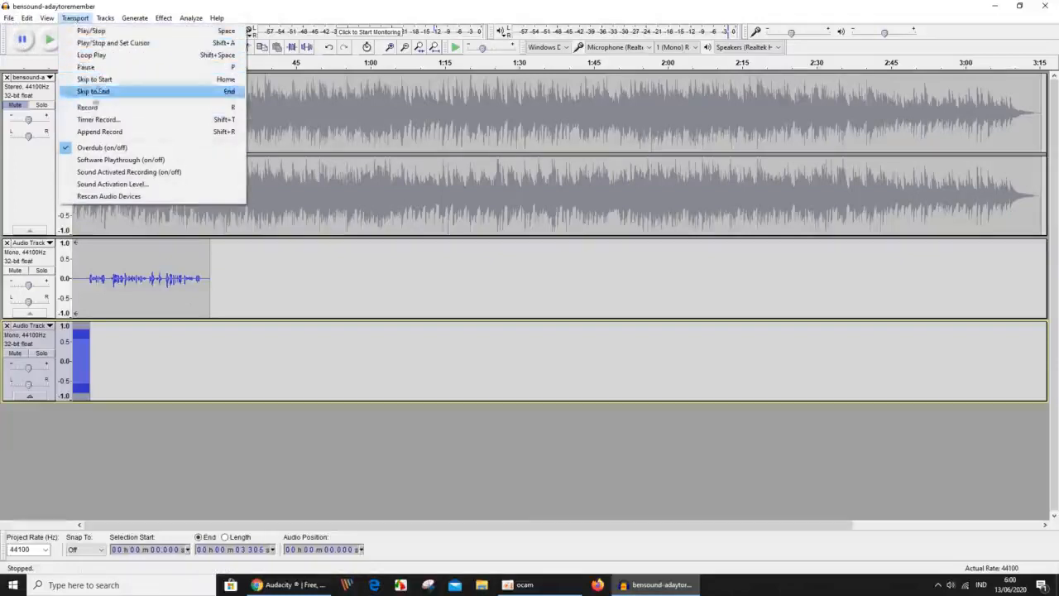
pyautogui.click(284, 466)
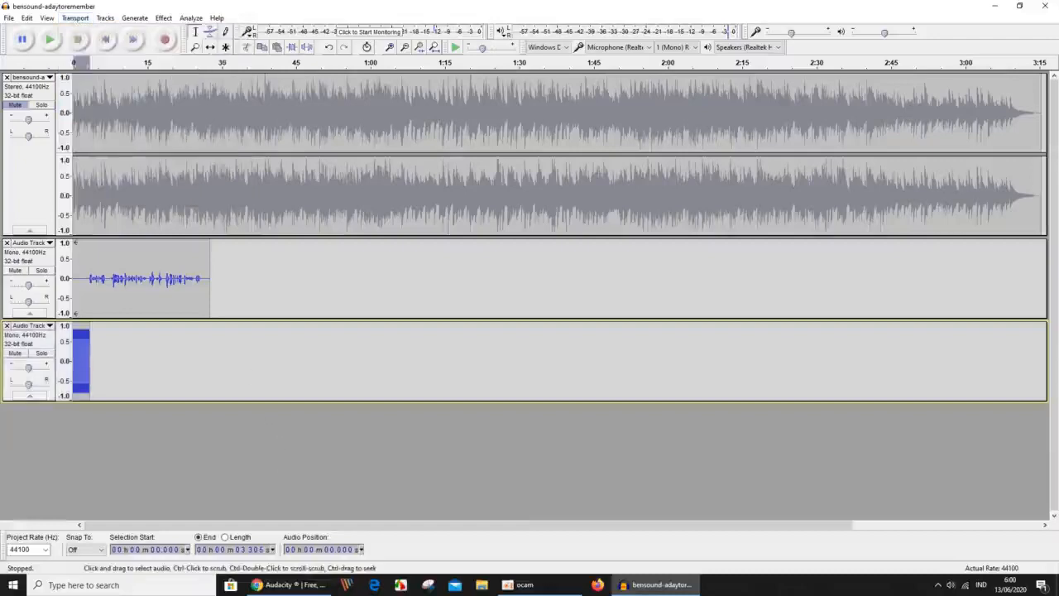
pyautogui.click(74, 17)
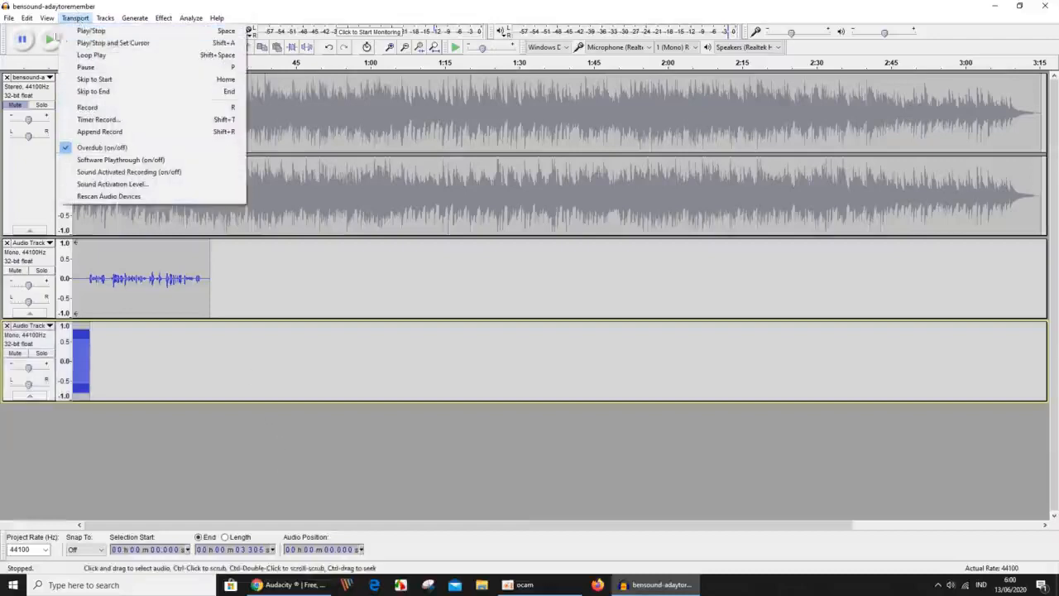
pyautogui.click(21, 41)
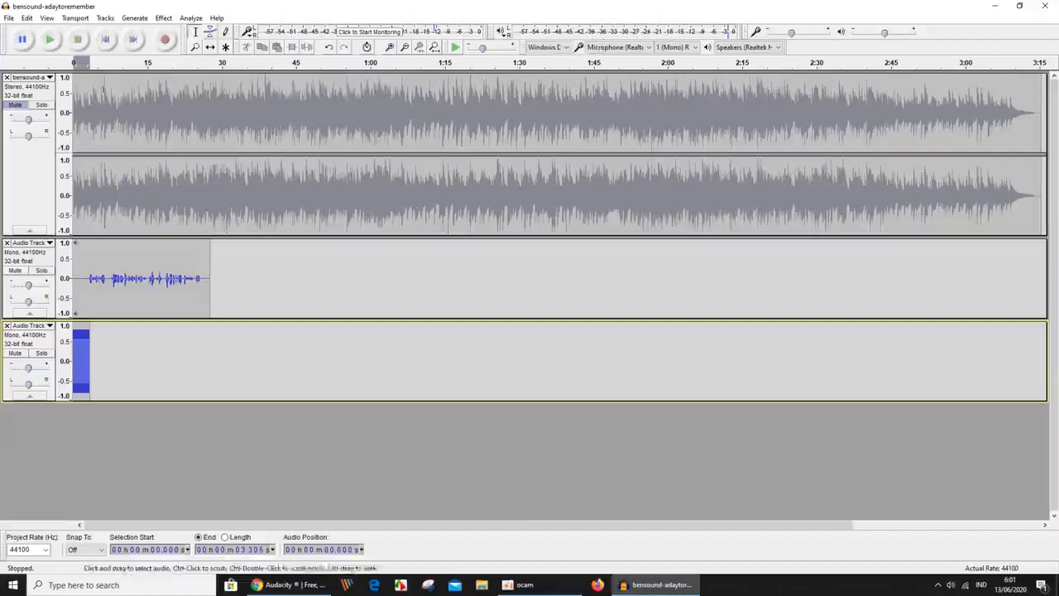
# Step: Unmute the music track, mute the voice recording and tone tracks, and play the music briefly before stopping it
pyautogui.click(18, 108)
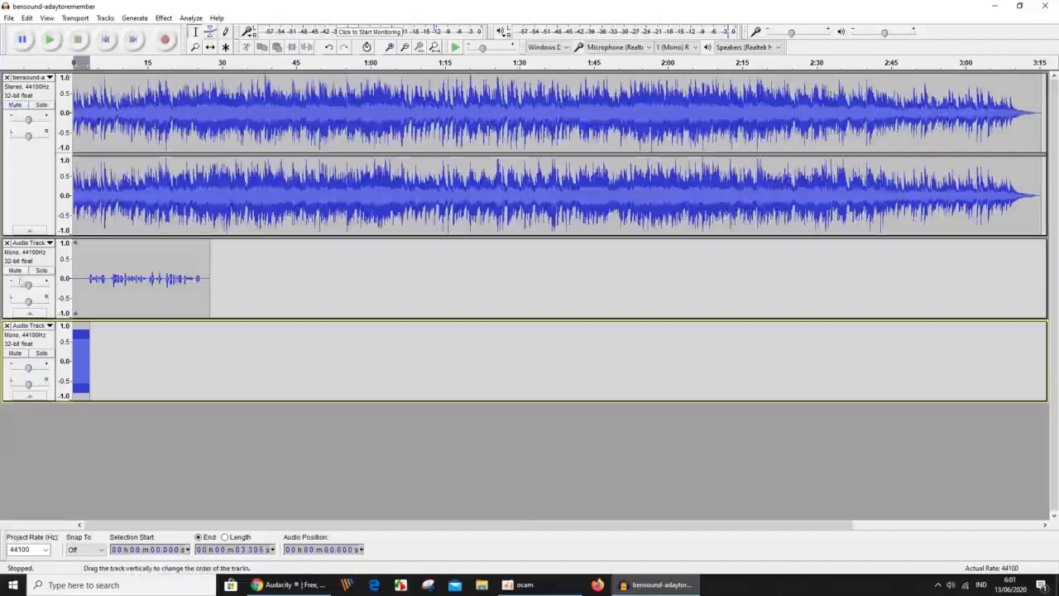
pyautogui.click(15, 270)
pyautogui.click(15, 353)
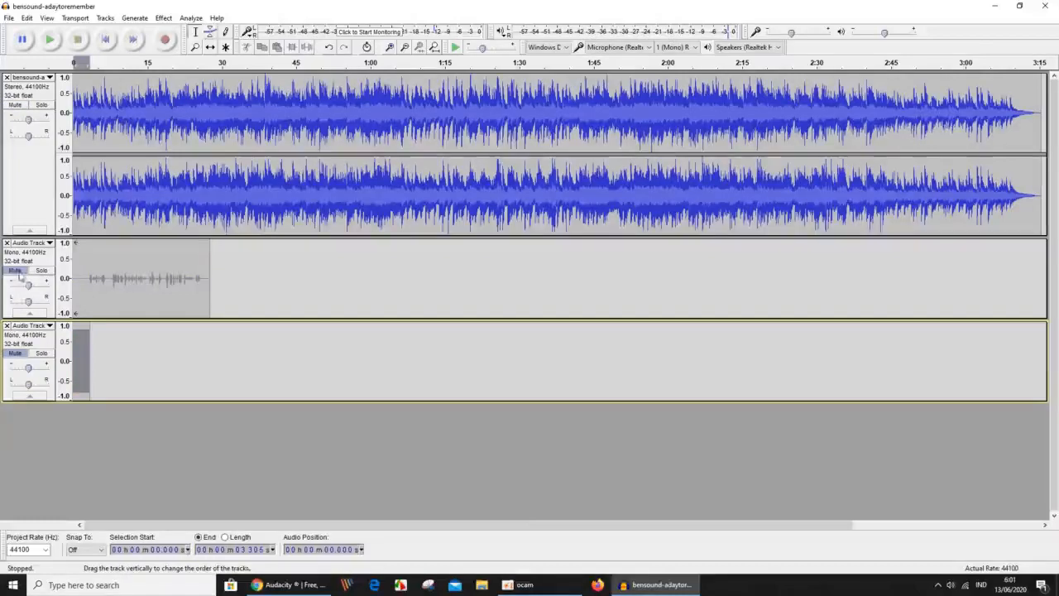
pyautogui.click(51, 40)
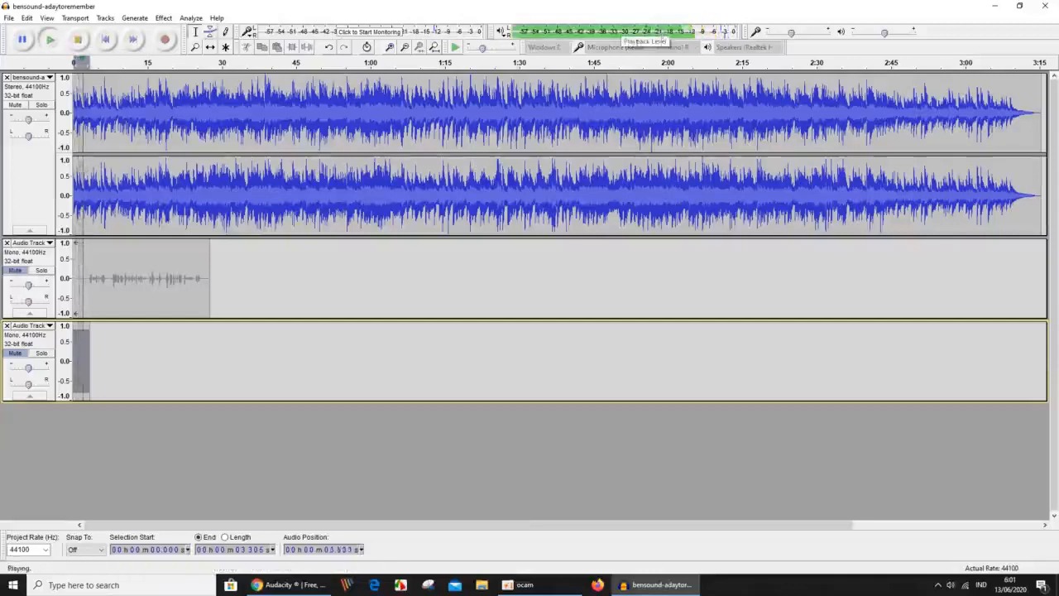
pyautogui.click(76, 40)
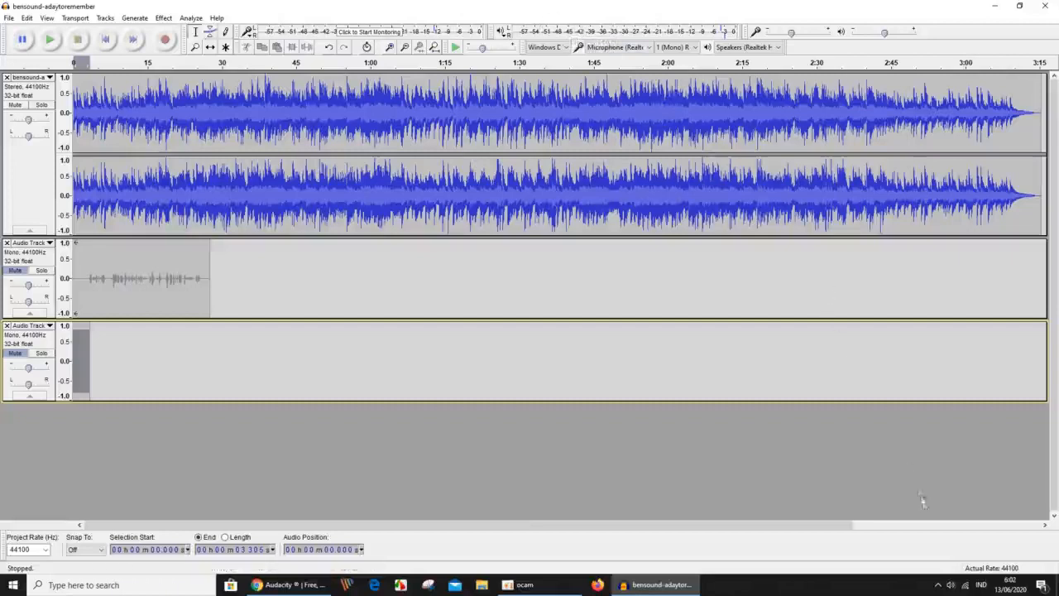
# Step: Lower the system speaker volume to 3 and play the music, pausing at about 7 seconds
pyautogui.click(951, 585)
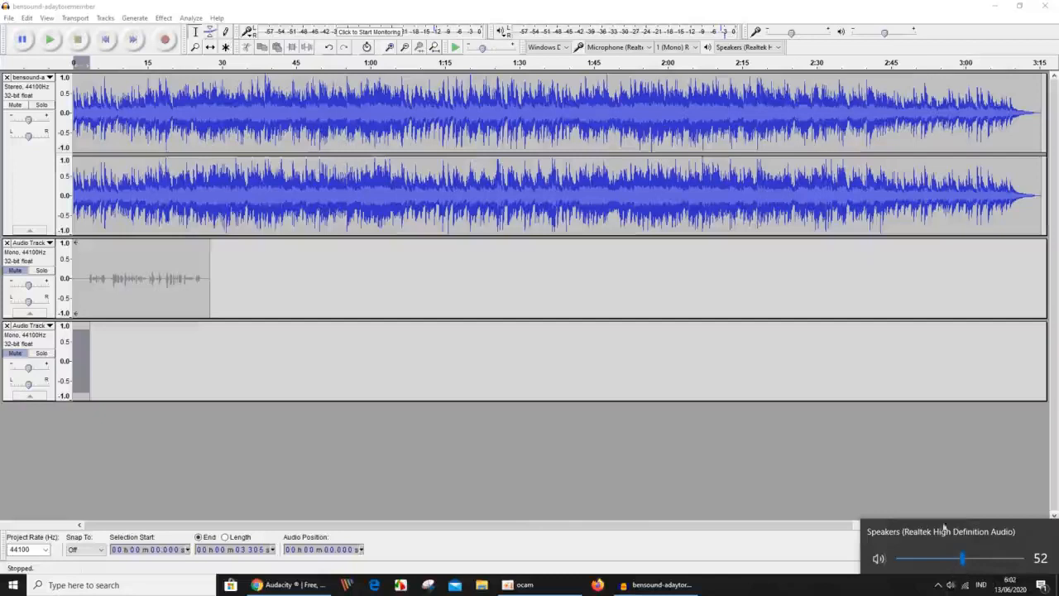
pyautogui.click(566, 36)
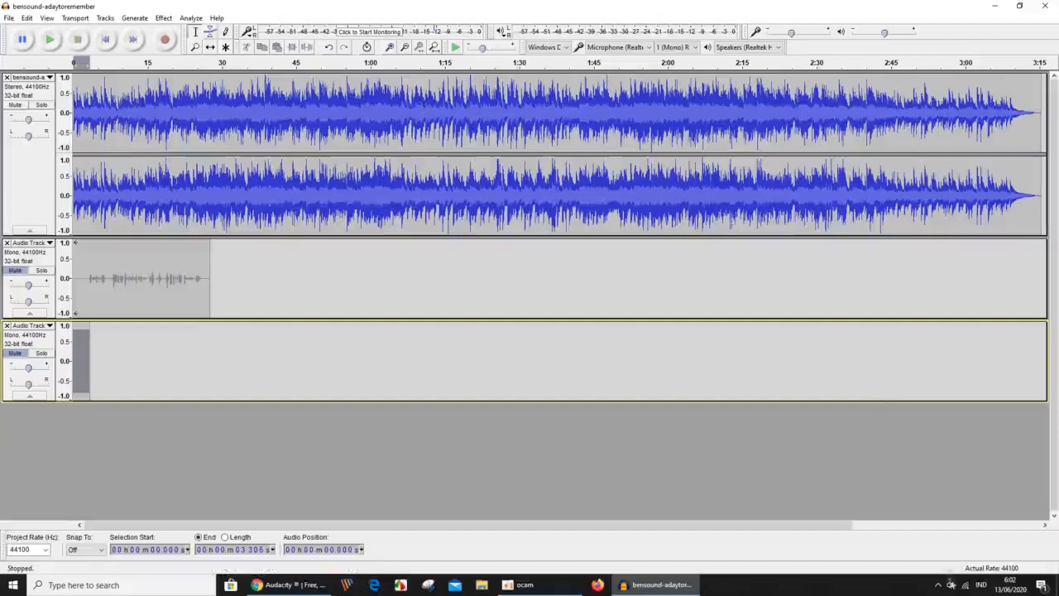
pyautogui.click(951, 584)
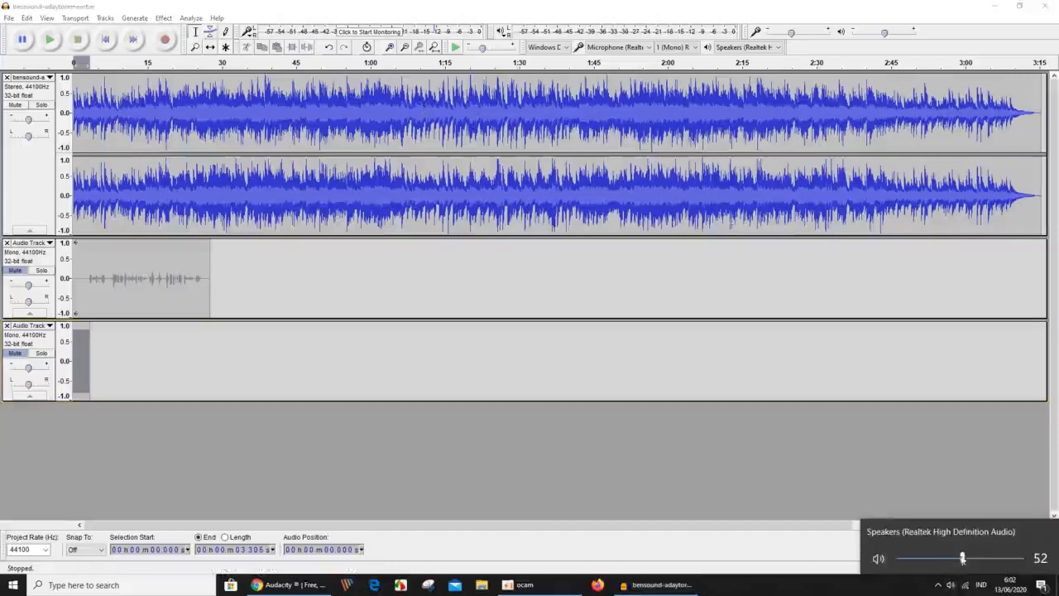
pyautogui.moveTo(963, 558); pyautogui.dragTo(902, 558)
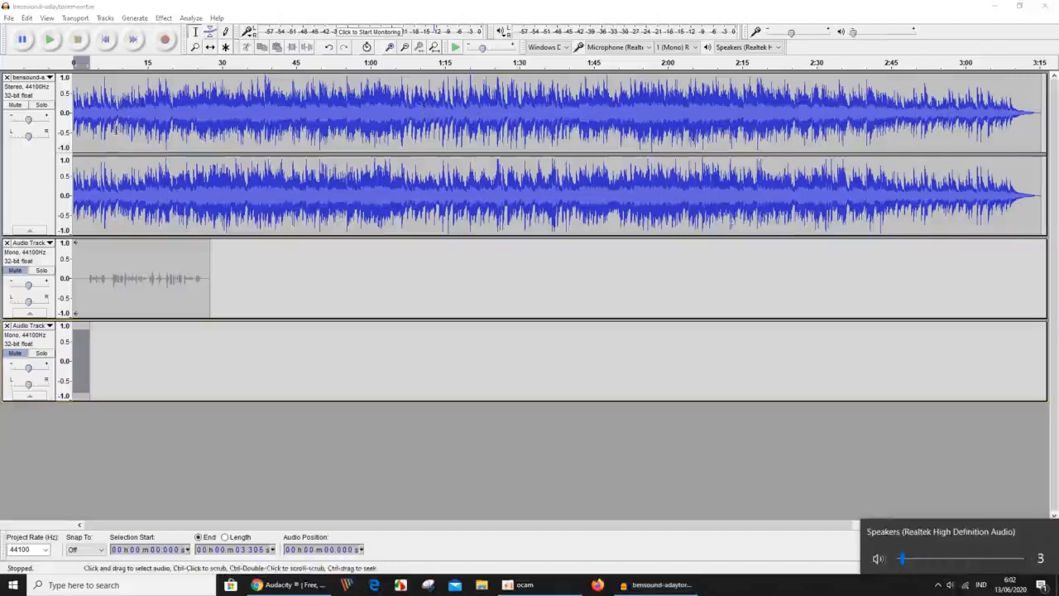
pyautogui.click(92, 70)
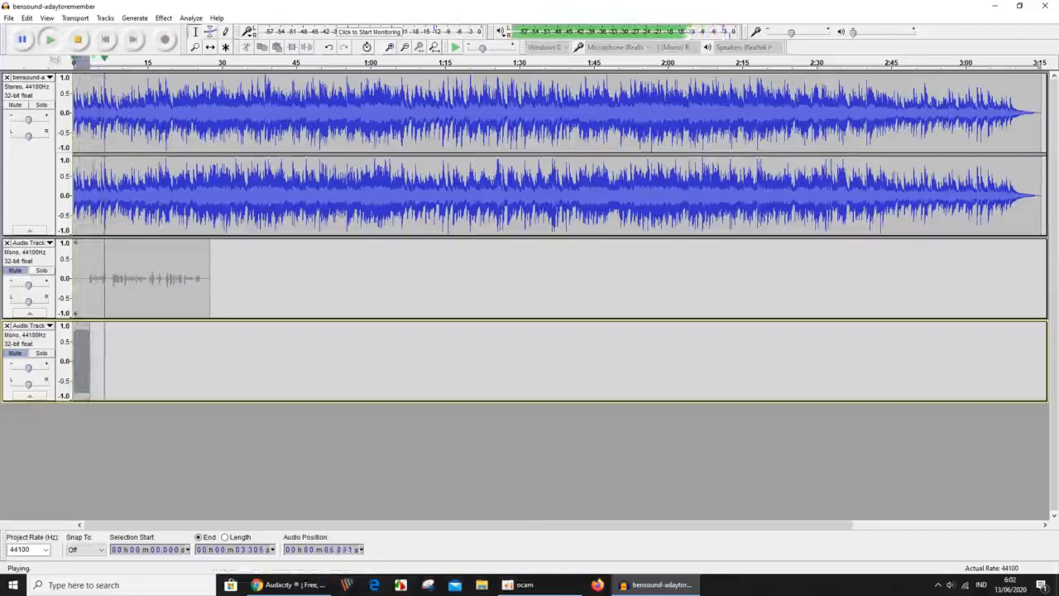
pyautogui.press('p')
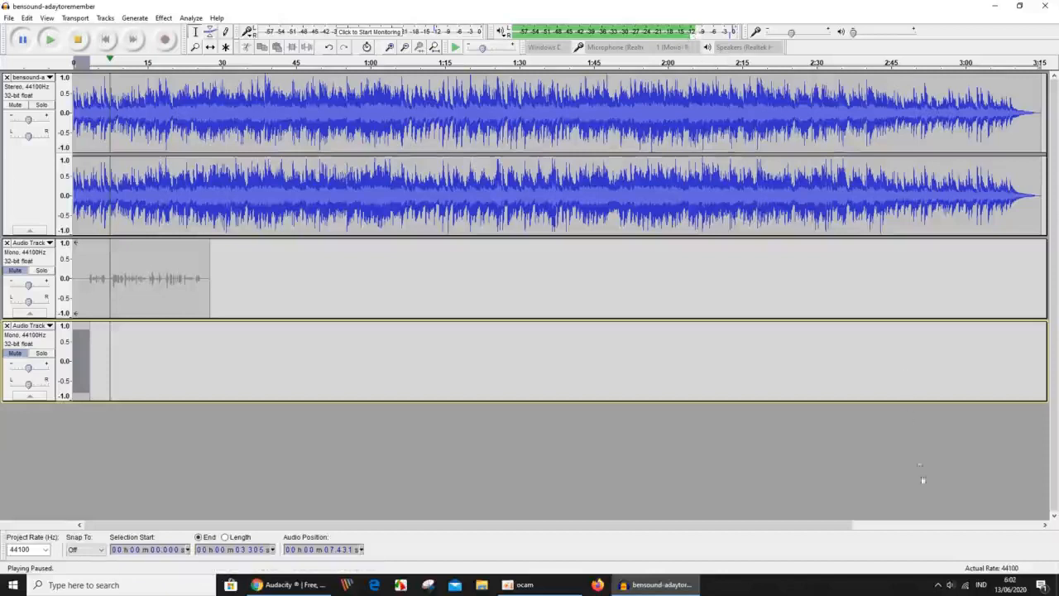
# Step: Mute and unmute the system speakers, with a trial selection across most of the music track in between
pyautogui.click(950, 584)
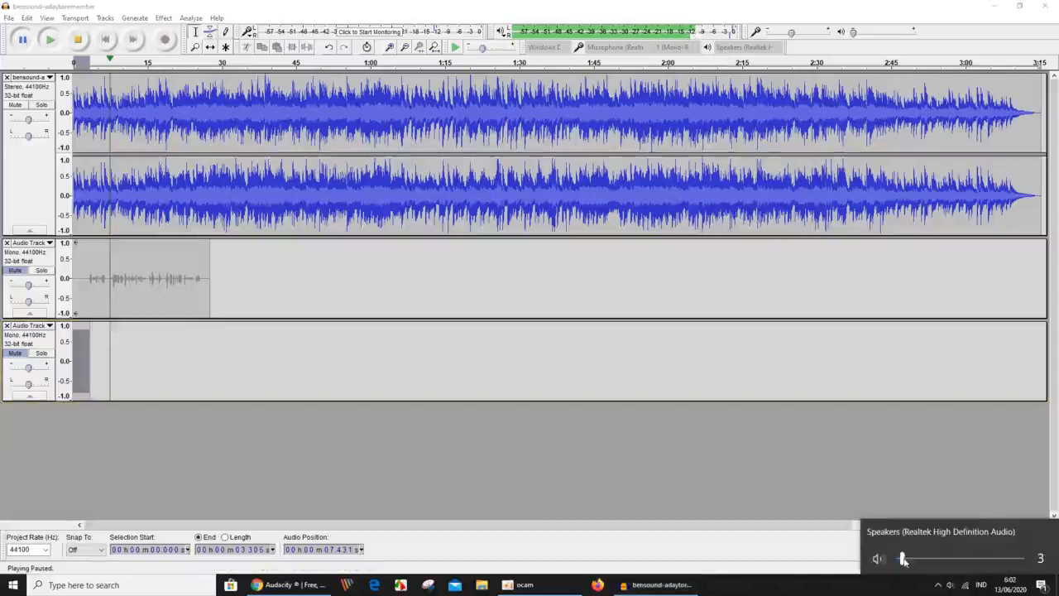
pyautogui.click(882, 562)
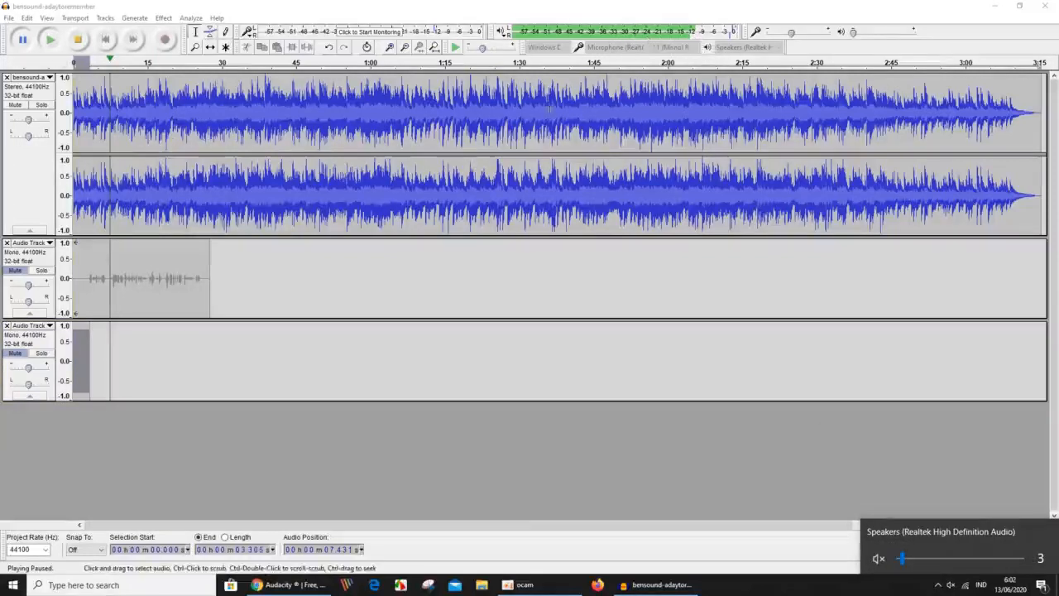
pyautogui.moveTo(201, 97); pyautogui.dragTo(881, 174)
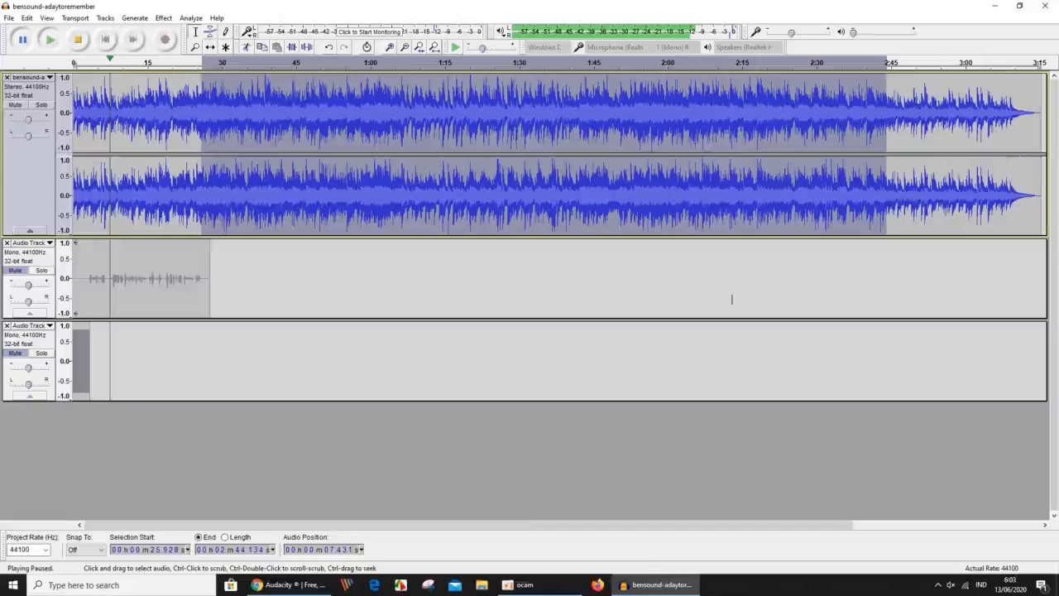
pyautogui.click(681, 313)
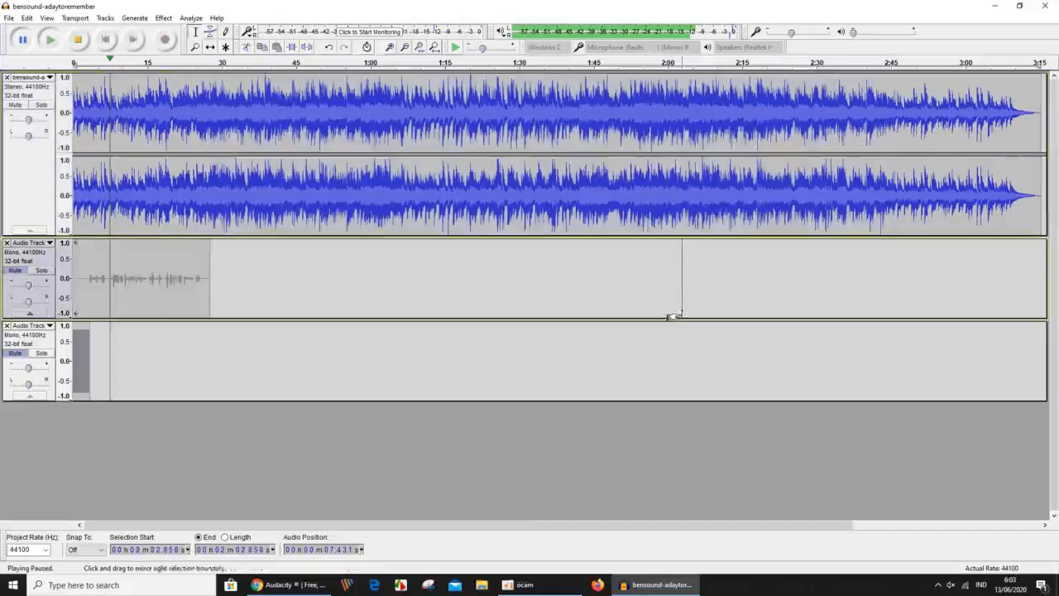
pyautogui.click(950, 584)
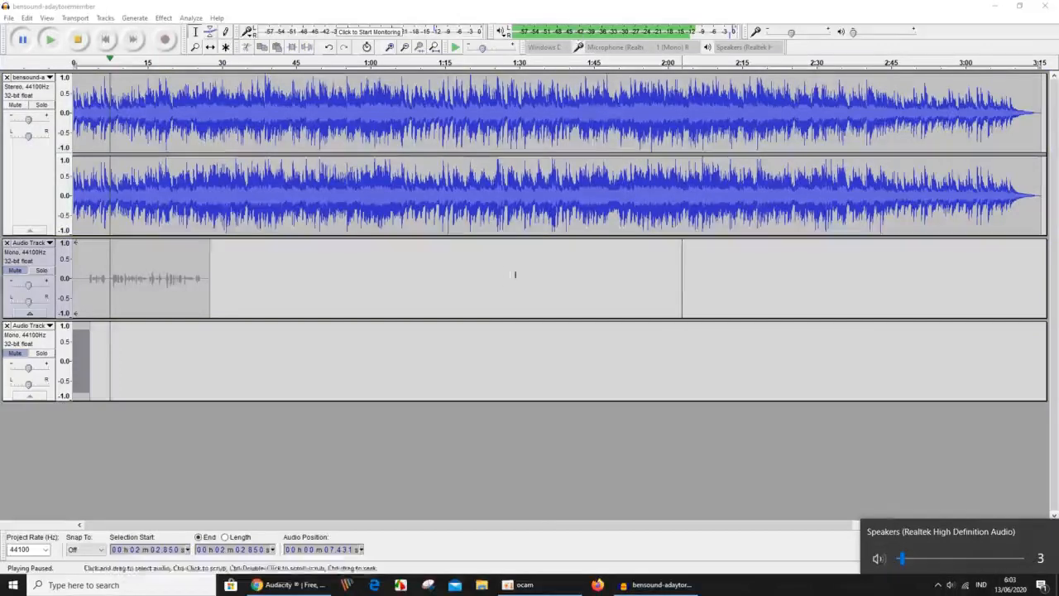
pyautogui.click(555, 493)
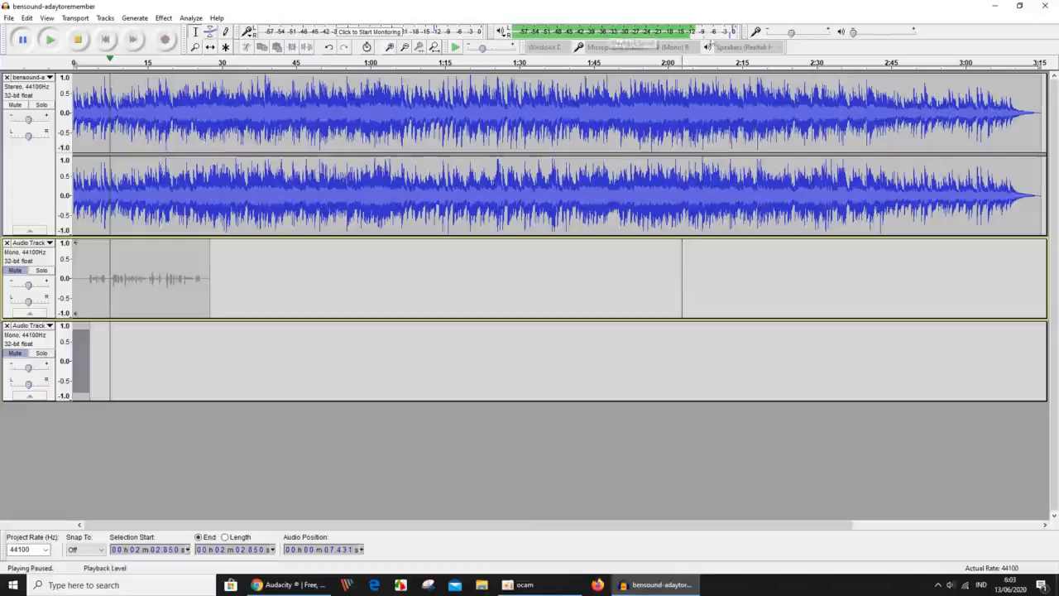
# Step: Examine the playback meter preferences for refresh rate, style, type and orientation, and close them without changes
pyautogui.click(499, 31)
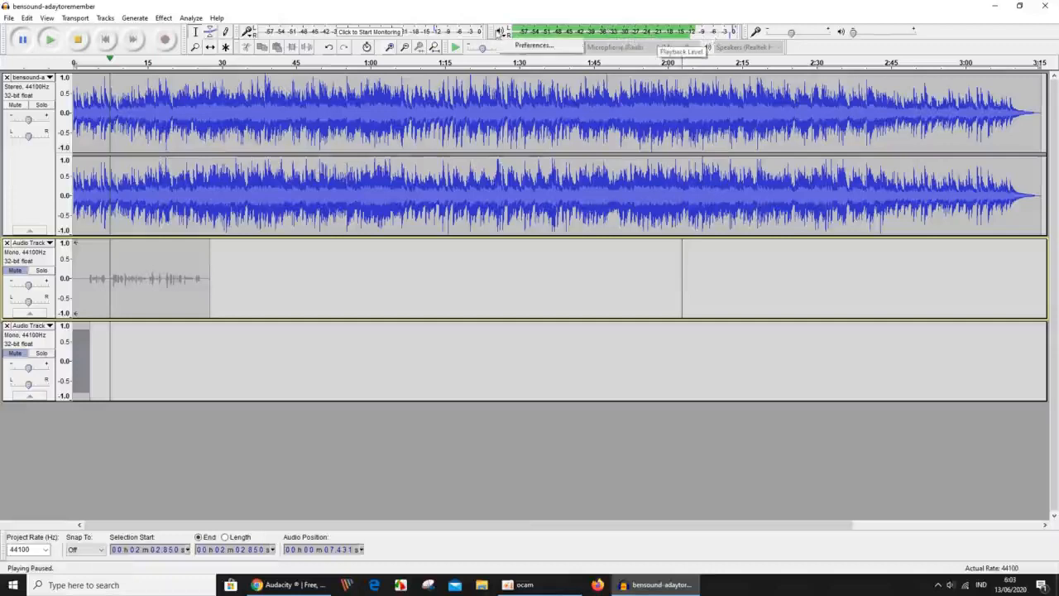
pyautogui.click(519, 46)
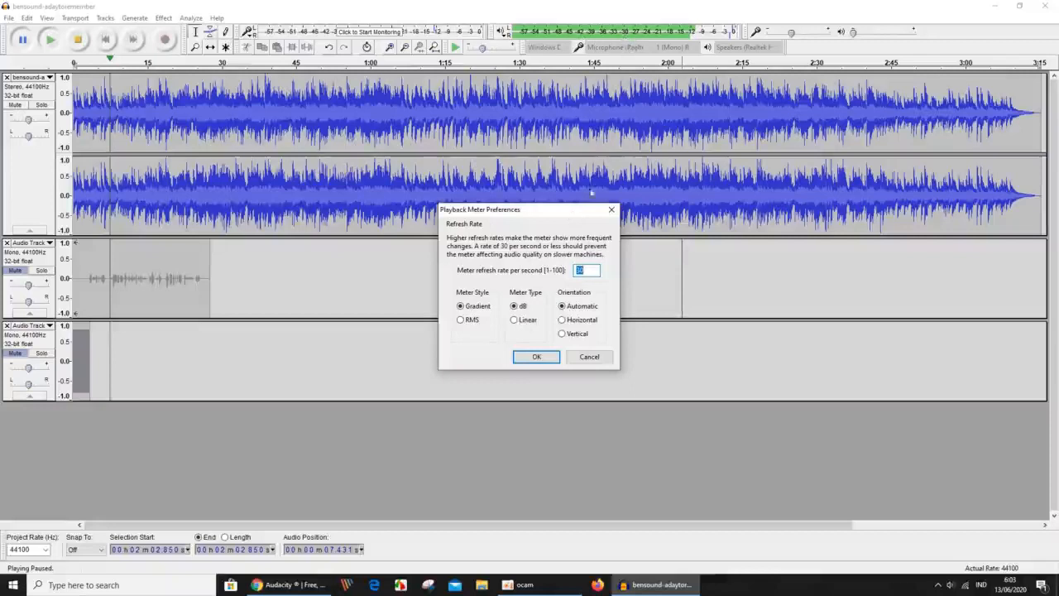
pyautogui.click(587, 356)
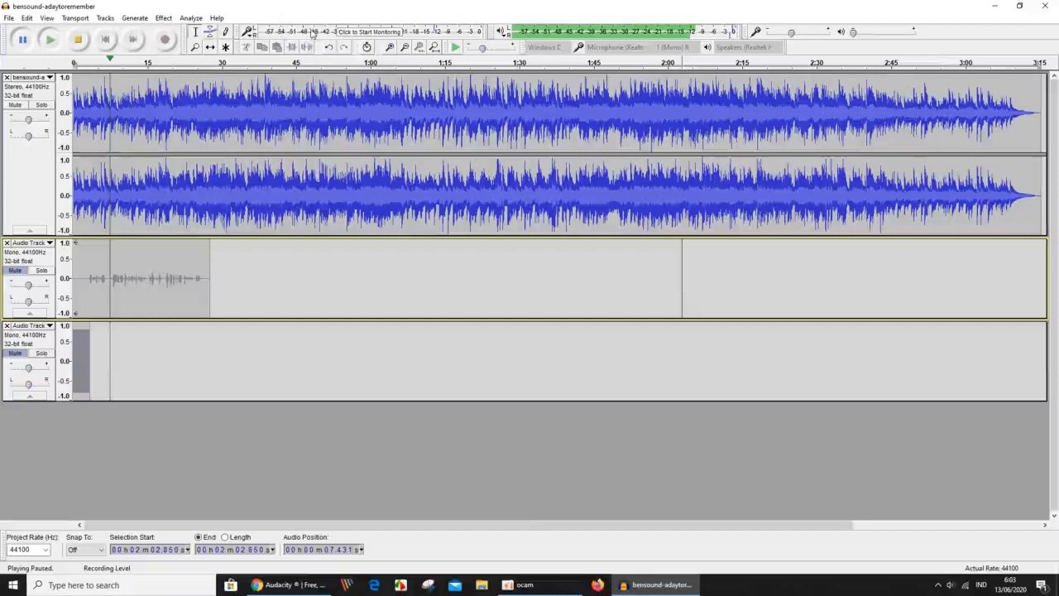
# Step: Mute the music track, stop its paused playback, and record a short clip of about 4 seconds onto a new track
pyautogui.click(15, 104)
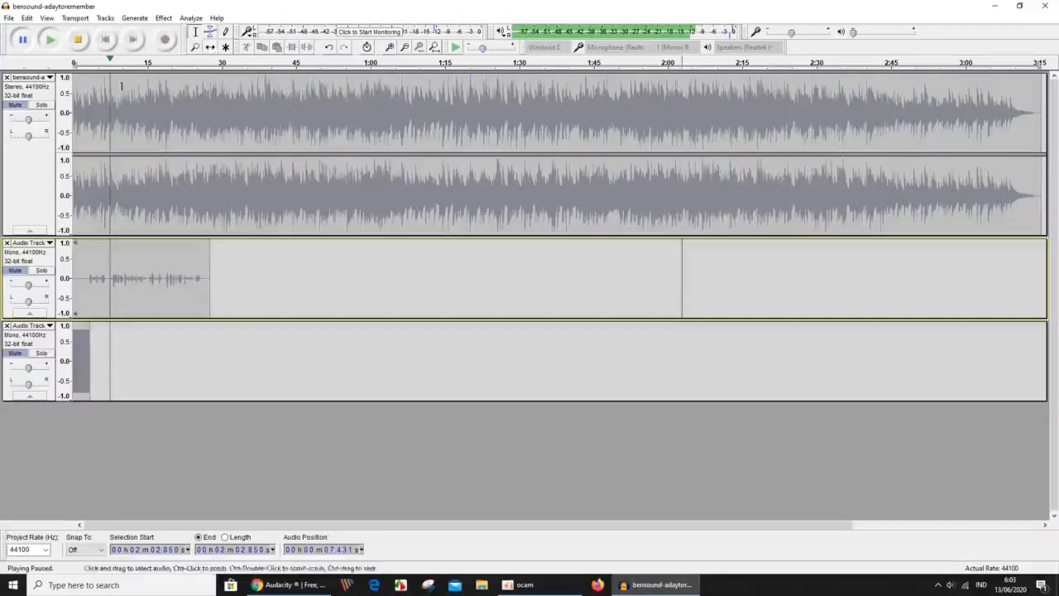
pyautogui.click(76, 41)
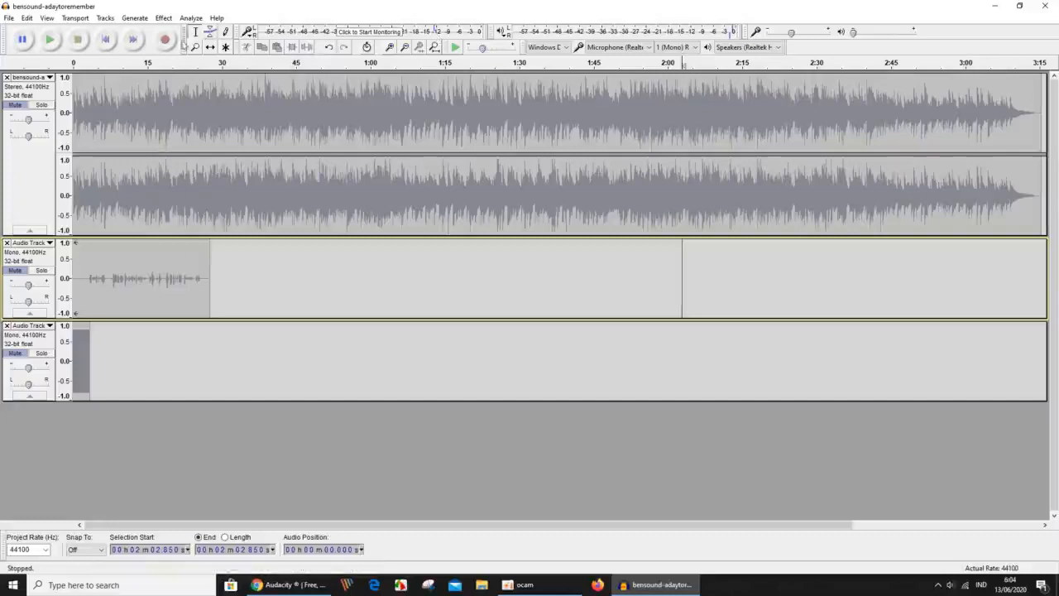
pyautogui.click(164, 39)
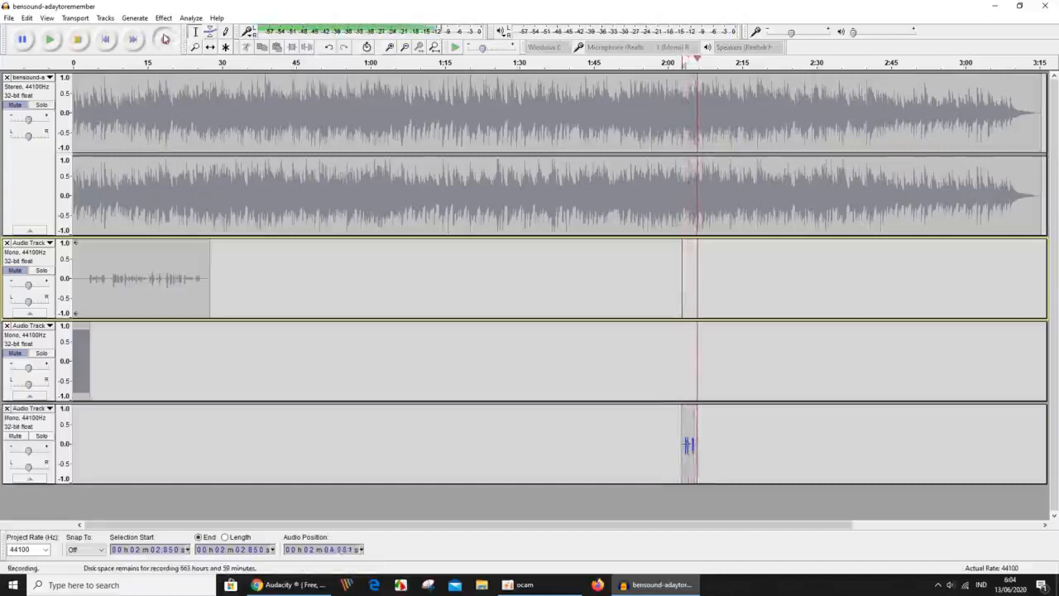
pyautogui.click(82, 41)
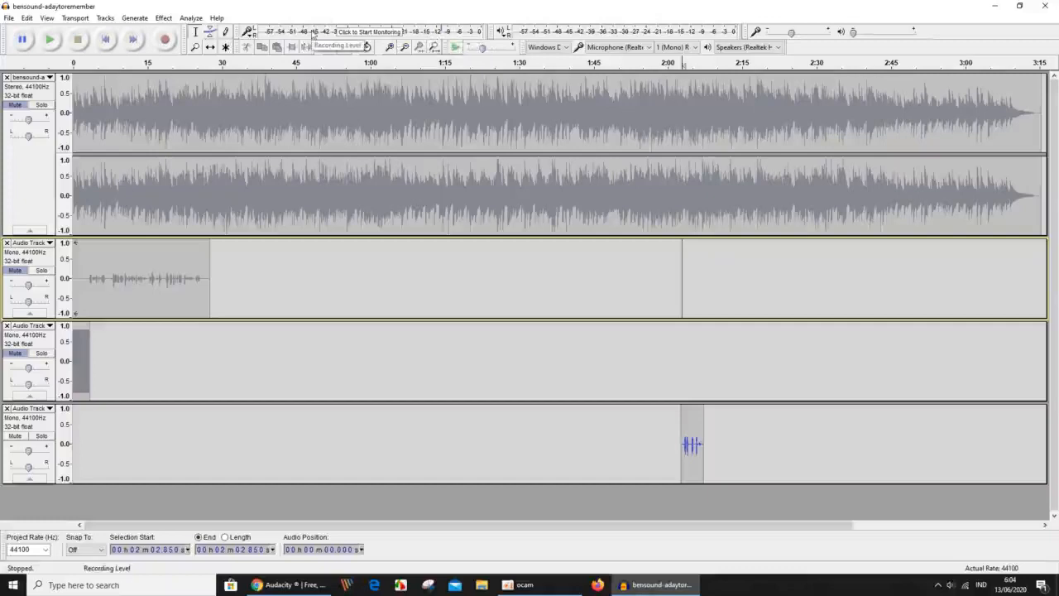
# Step: Examine the recording meter preferences for refresh rate, style, type and orientation, and close them without changes
pyautogui.click(246, 33)
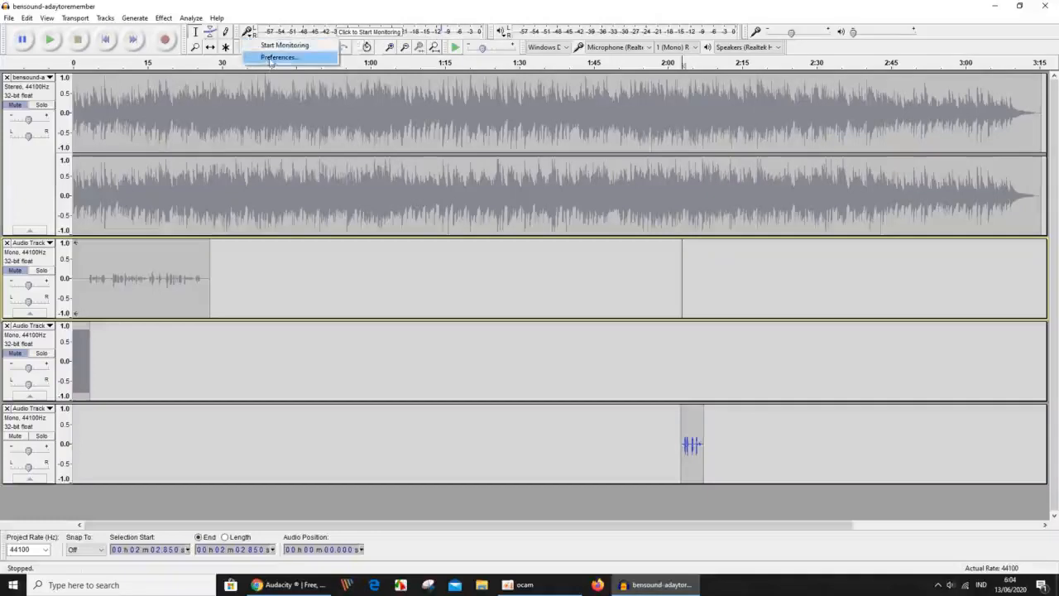
pyautogui.click(273, 57)
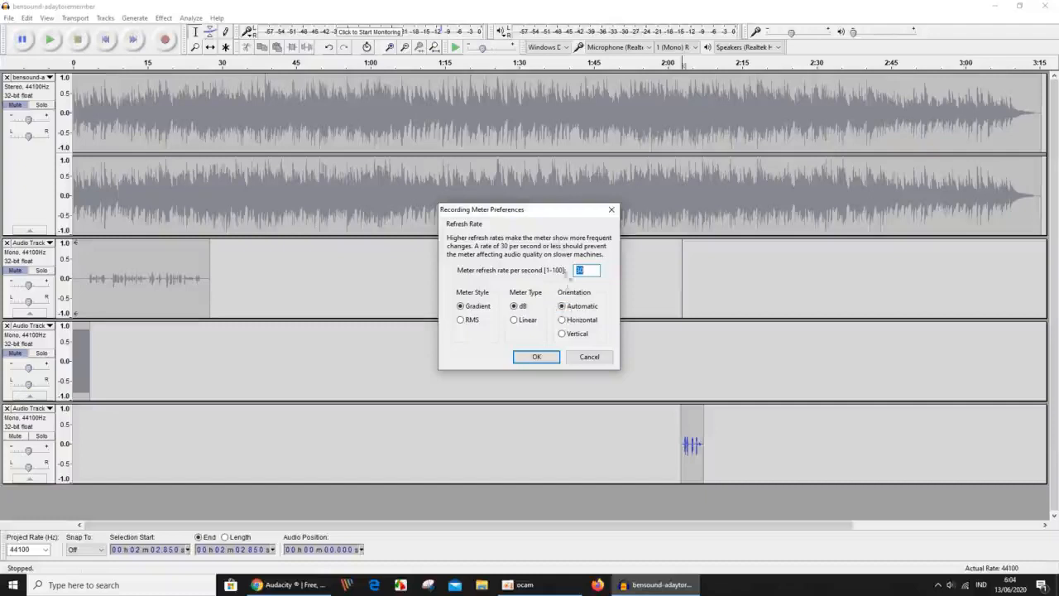
pyautogui.click(551, 357)
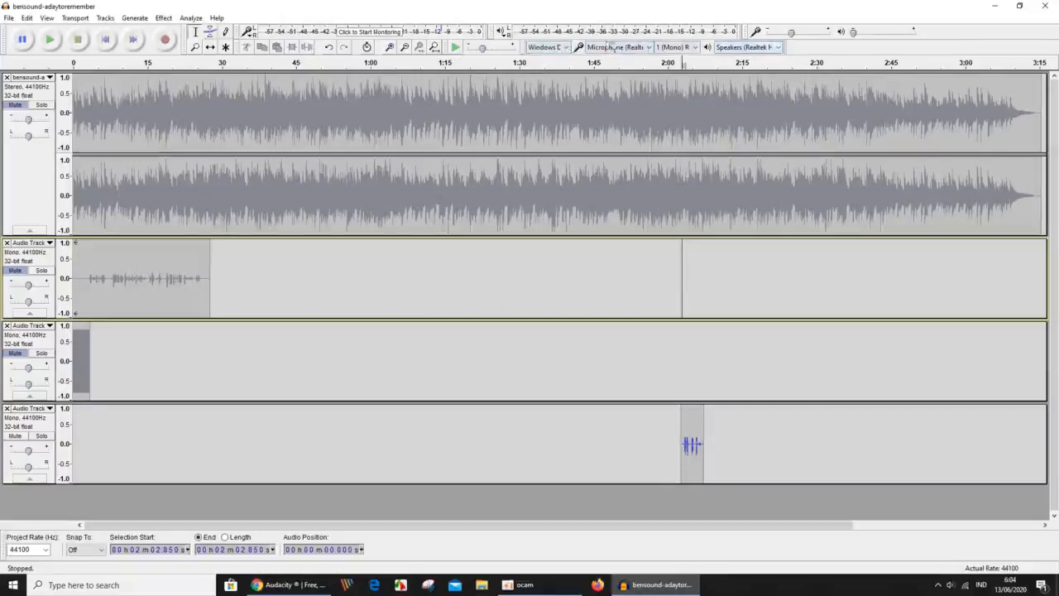
# Step: Examine the choices for audio host, recording device, recording channels and playback device without changing any of them
pyautogui.click(567, 47)
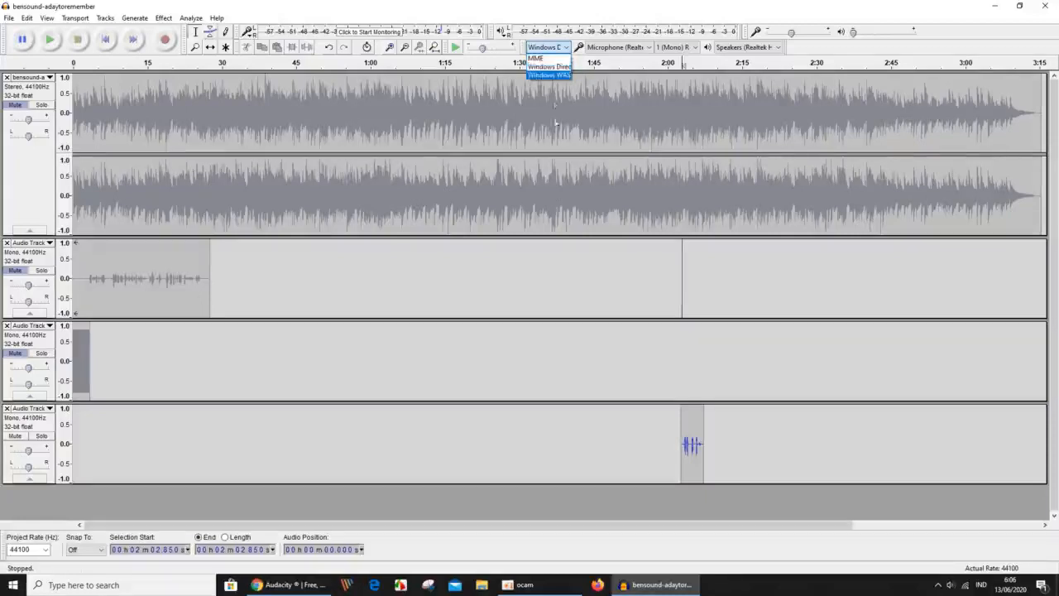
pyautogui.click(570, 281)
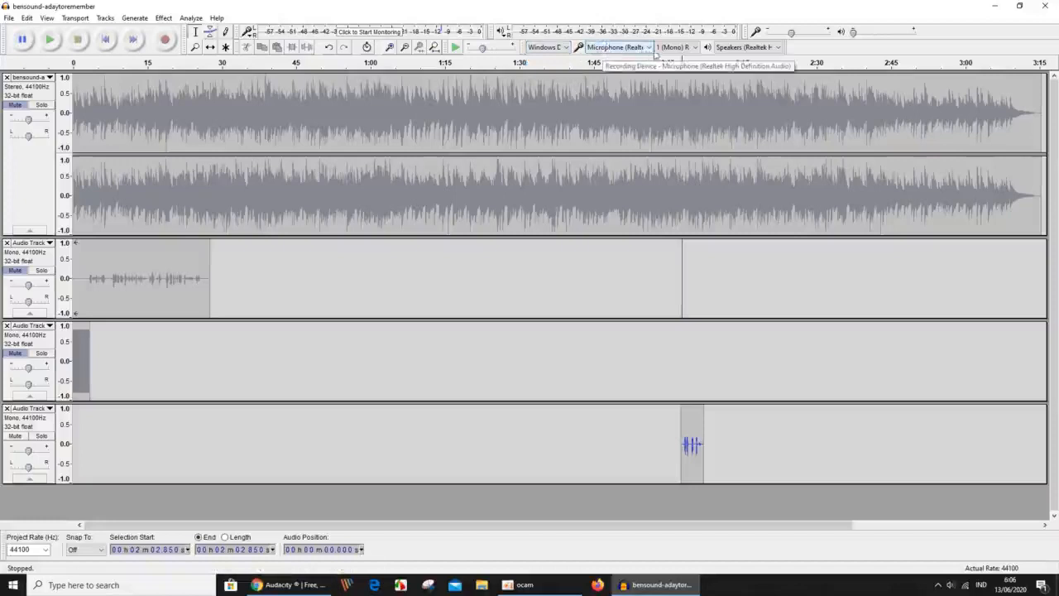
pyautogui.click(648, 48)
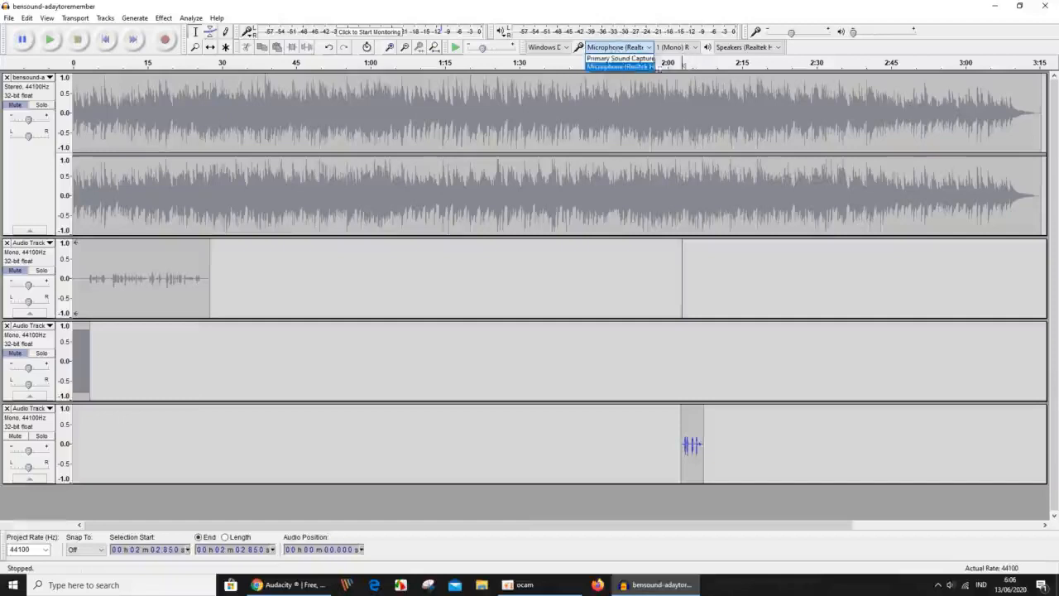
pyautogui.click(832, 52)
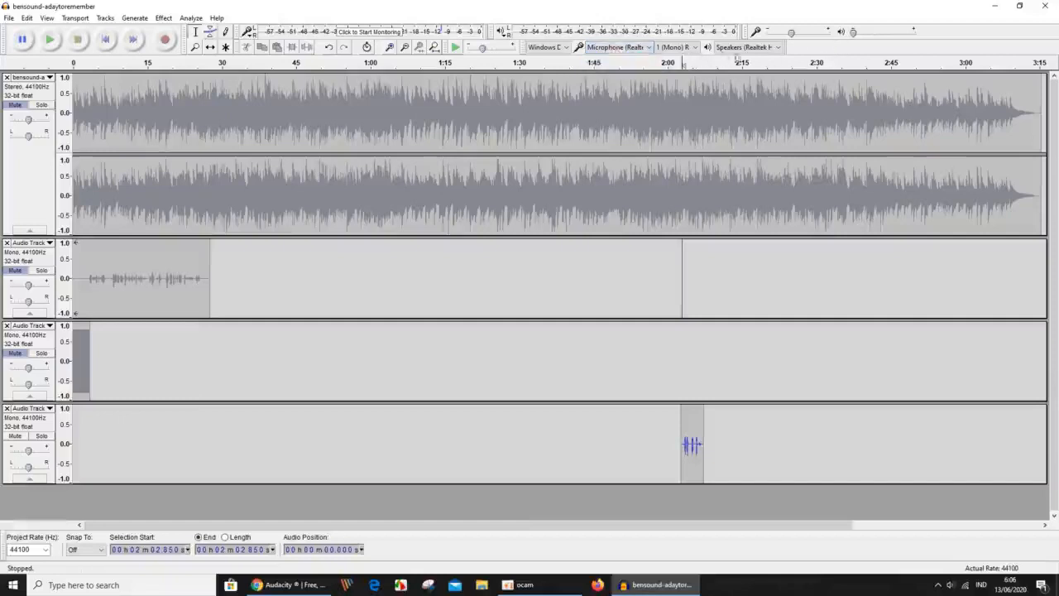
pyautogui.click(699, 49)
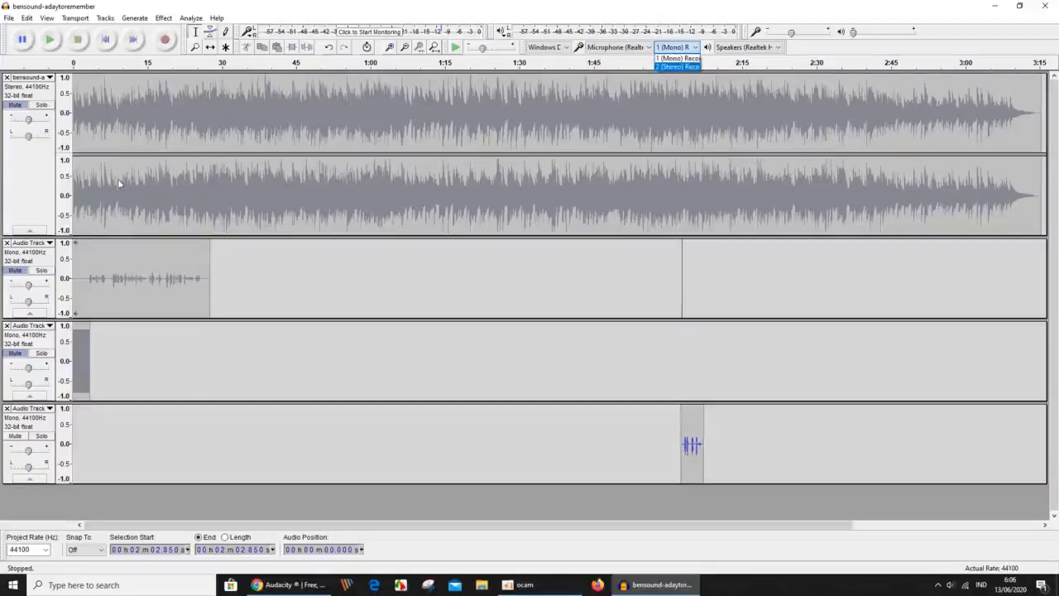
pyautogui.click(98, 97)
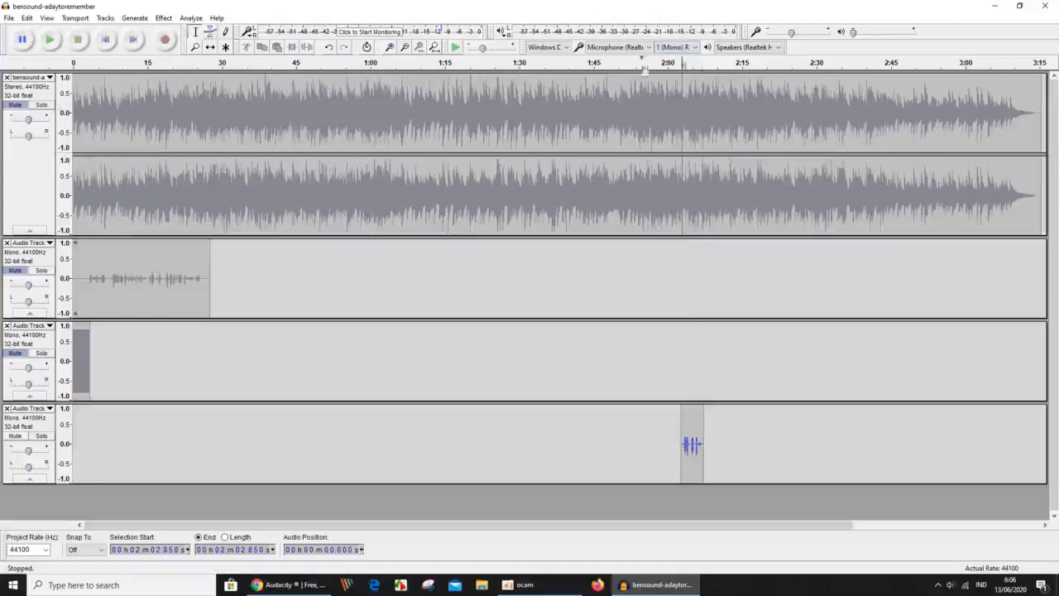
pyautogui.click(690, 48)
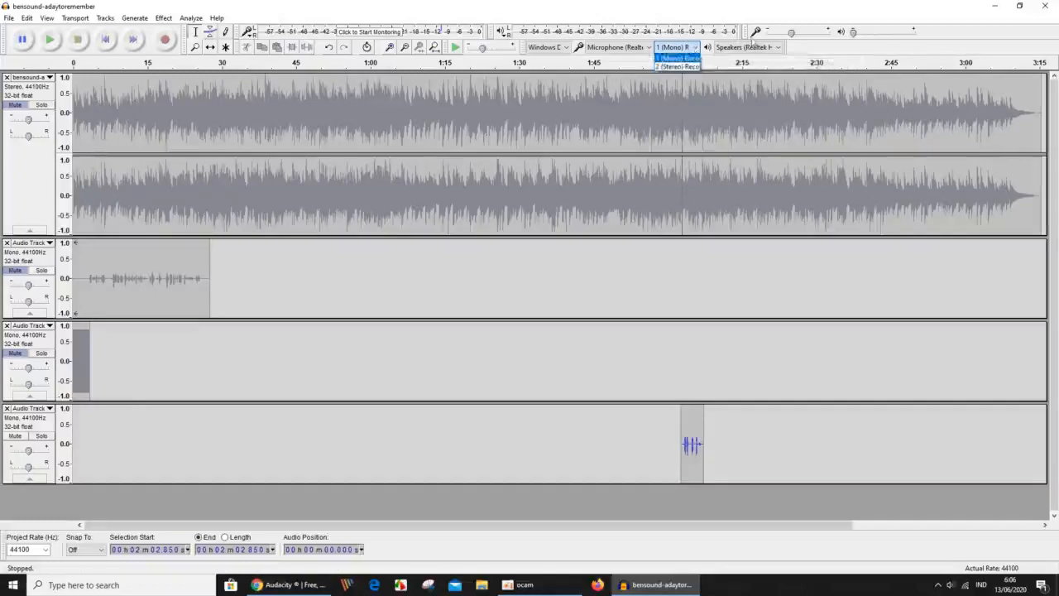
pyautogui.click(810, 47)
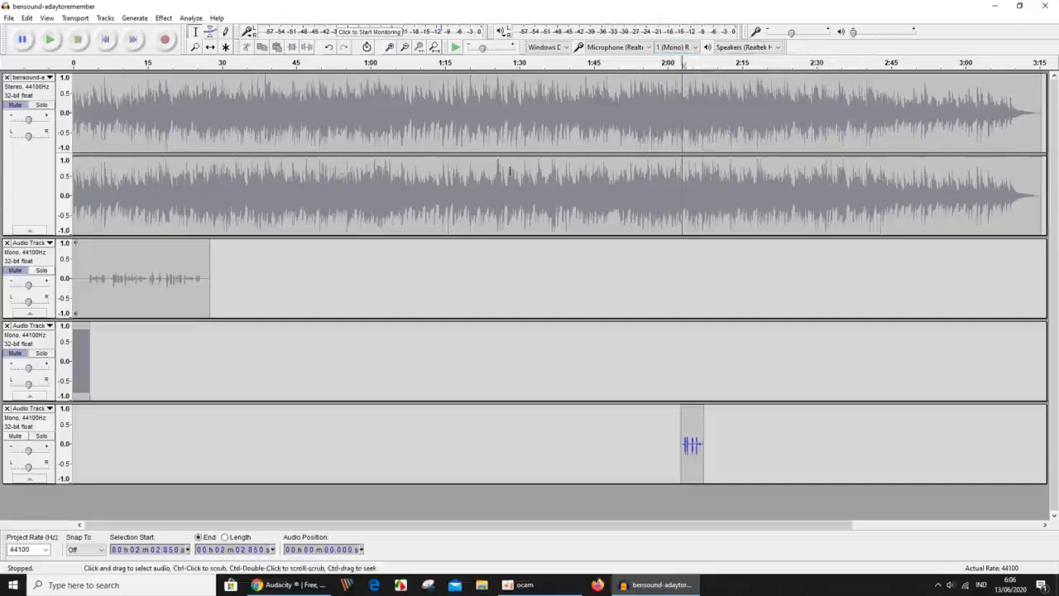
pyautogui.click(777, 48)
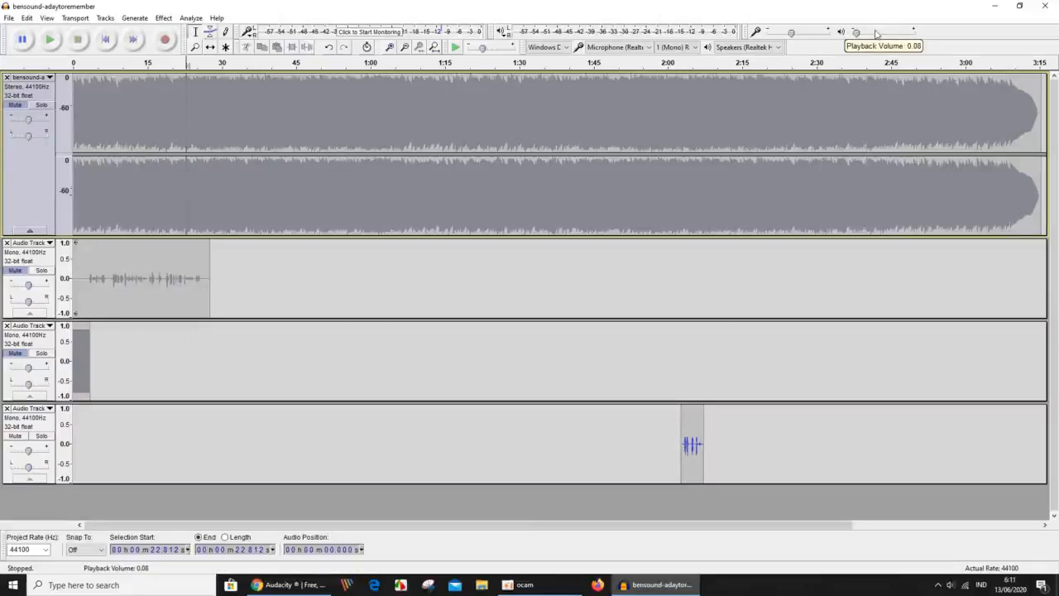
# Step: Vary the system speaker volume to 38, 61 and 51 to compare it with the playback volume slider
pyautogui.click(949, 585)
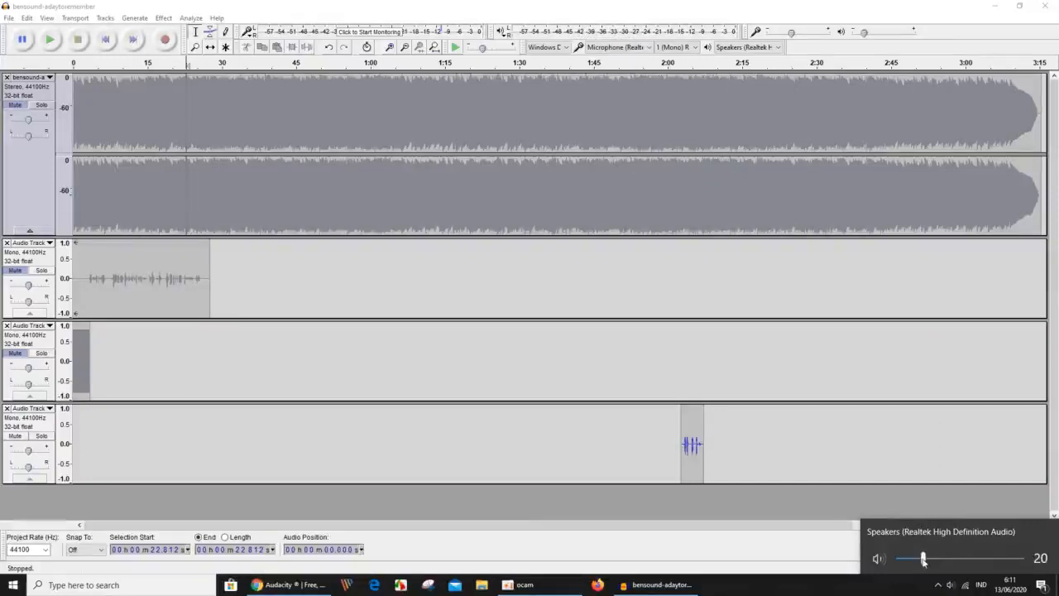
pyautogui.moveTo(924, 558); pyautogui.dragTo(944, 558)
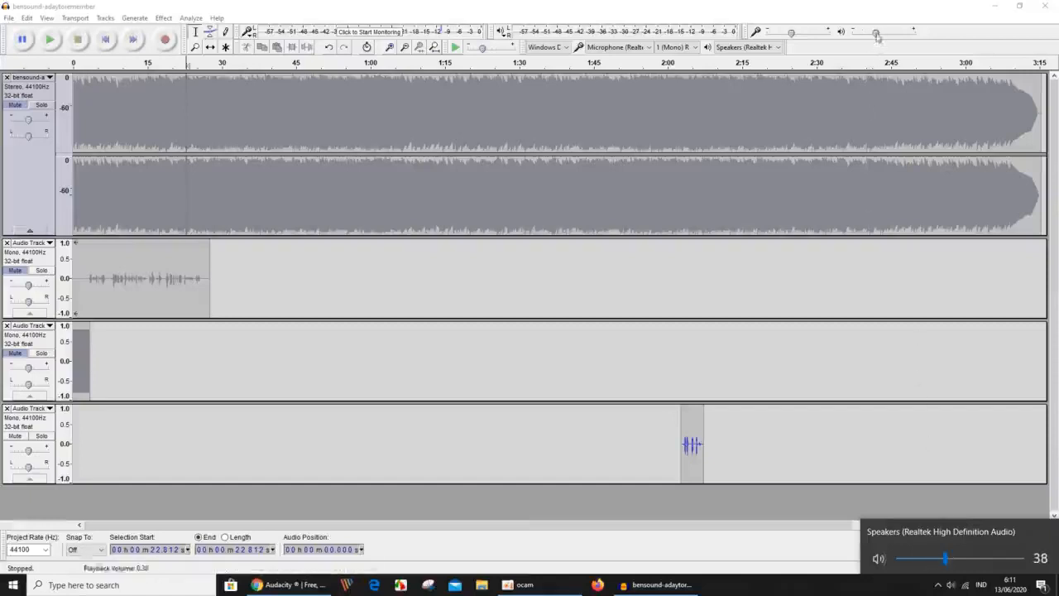
pyautogui.moveTo(946, 559); pyautogui.dragTo(974, 560)
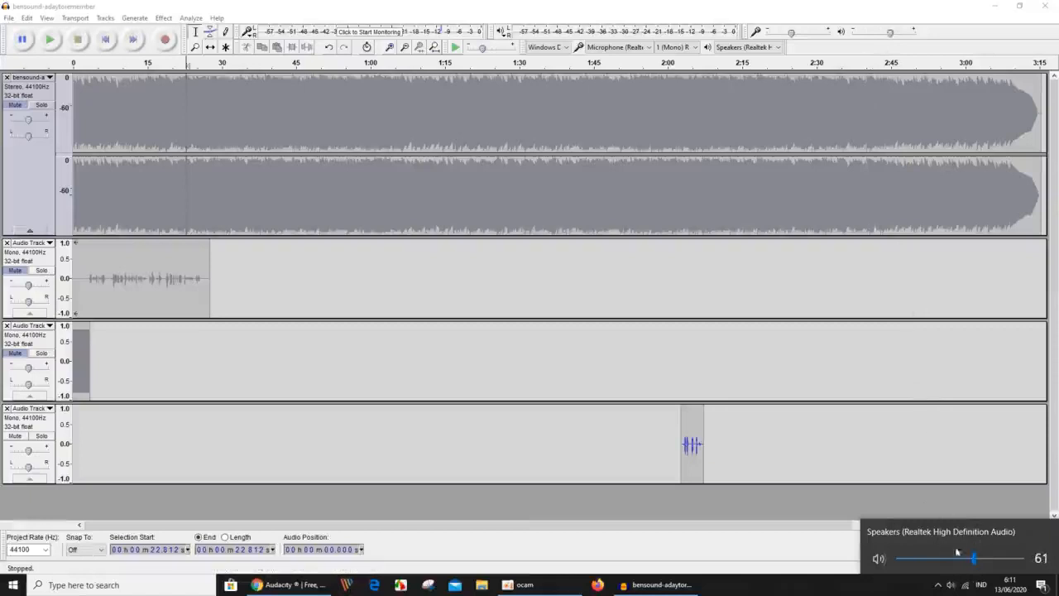
pyautogui.moveTo(973, 560); pyautogui.dragTo(964, 565)
# Step: Open the system sound settings and set the speakers' master volume to 50, then reduce it to 26
pyautogui.rightClick(951, 585)
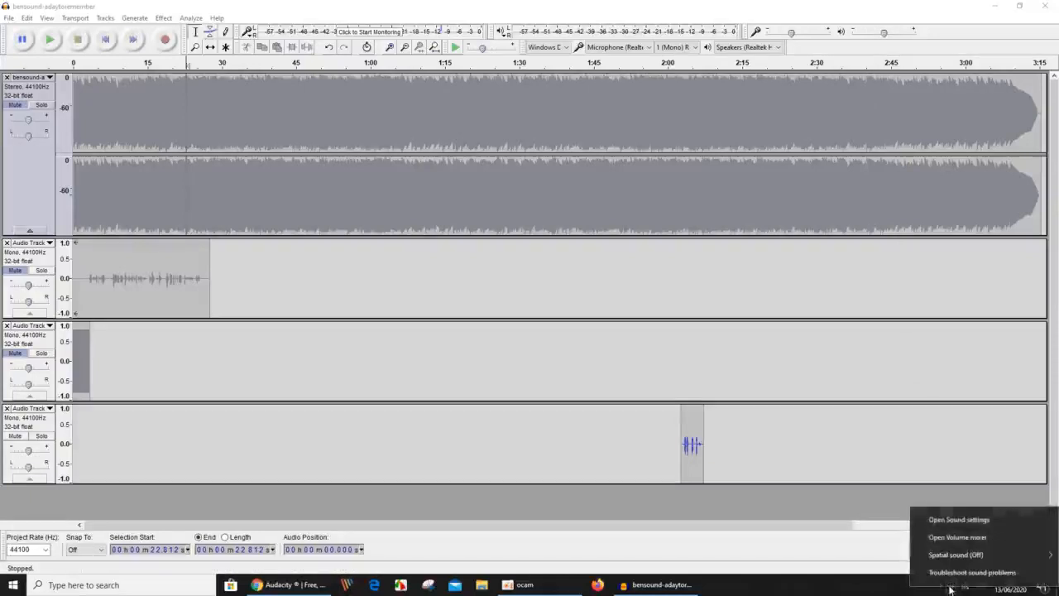
pyautogui.click(958, 521)
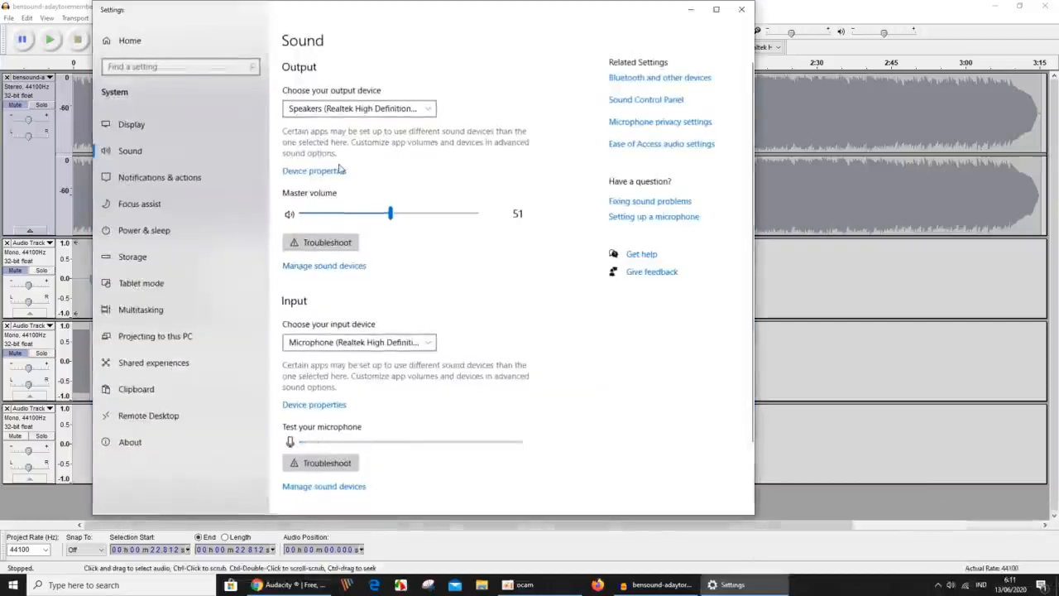
pyautogui.moveTo(455, 12); pyautogui.dragTo(347, 9)
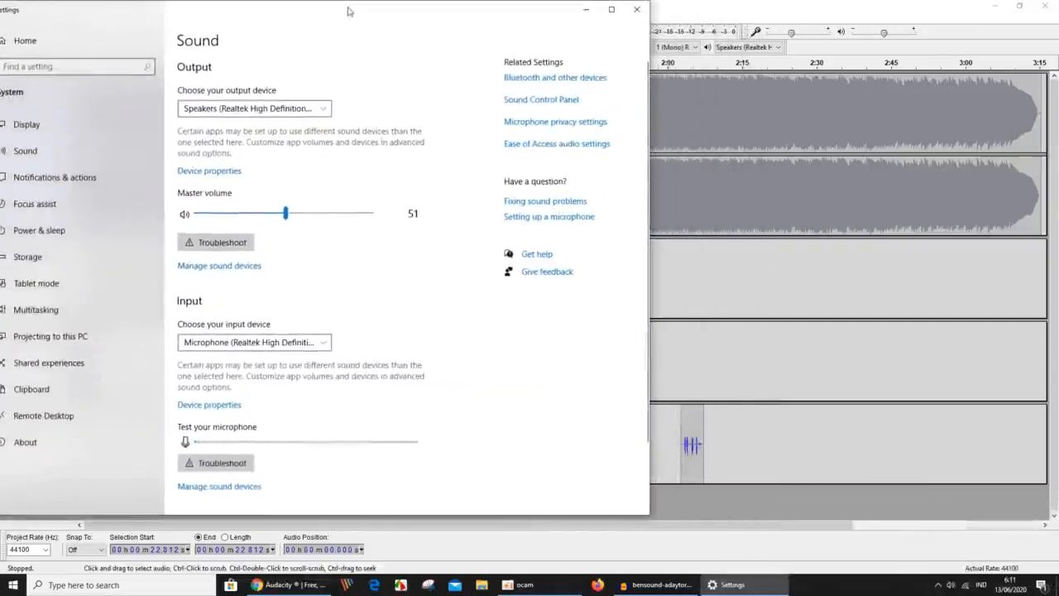
pyautogui.moveTo(285, 215)
pyautogui.mouseDown()
pyautogui.moveTo(277, 219)
pyautogui.moveTo(285, 221)
pyautogui.mouseUp()
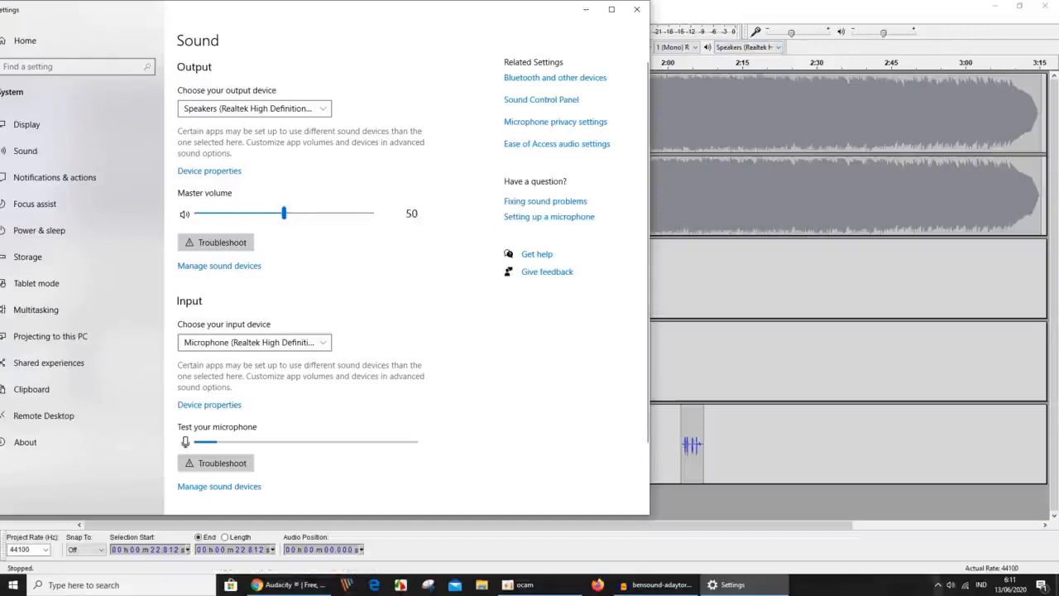
pyautogui.click(949, 585)
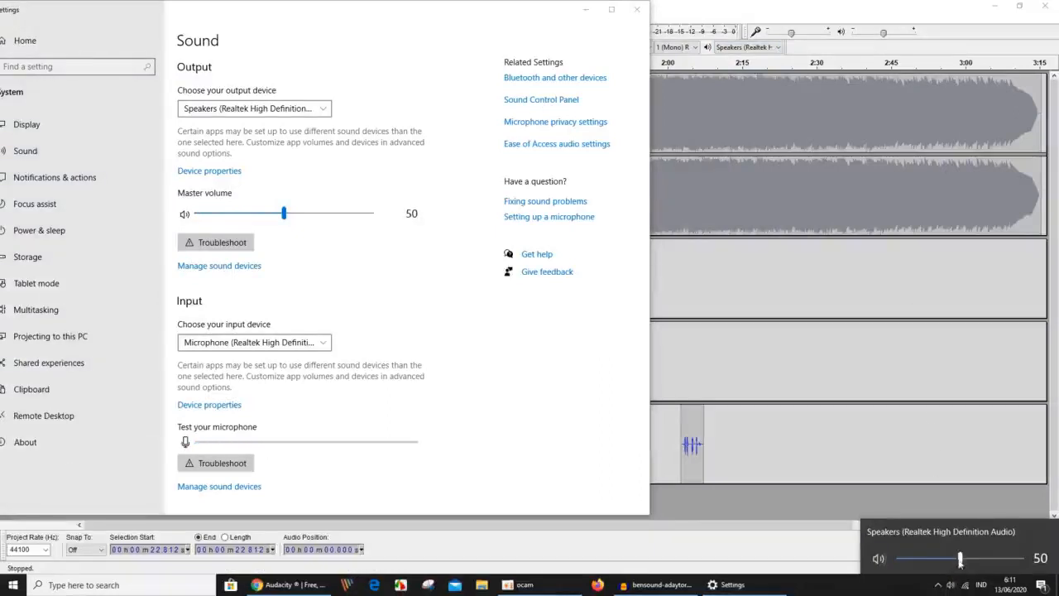
pyautogui.moveTo(959, 560); pyautogui.dragTo(930, 560)
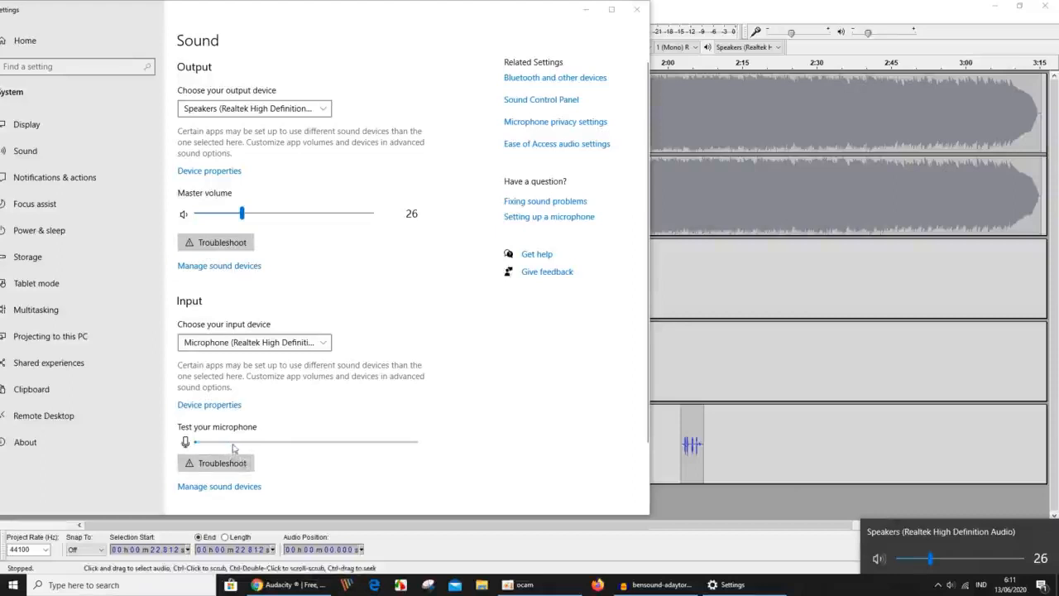
# Step: Open the microphone's device properties, and raise the recording volume to about 0.63 before lowering the microphone volume slightly
pyautogui.click(229, 406)
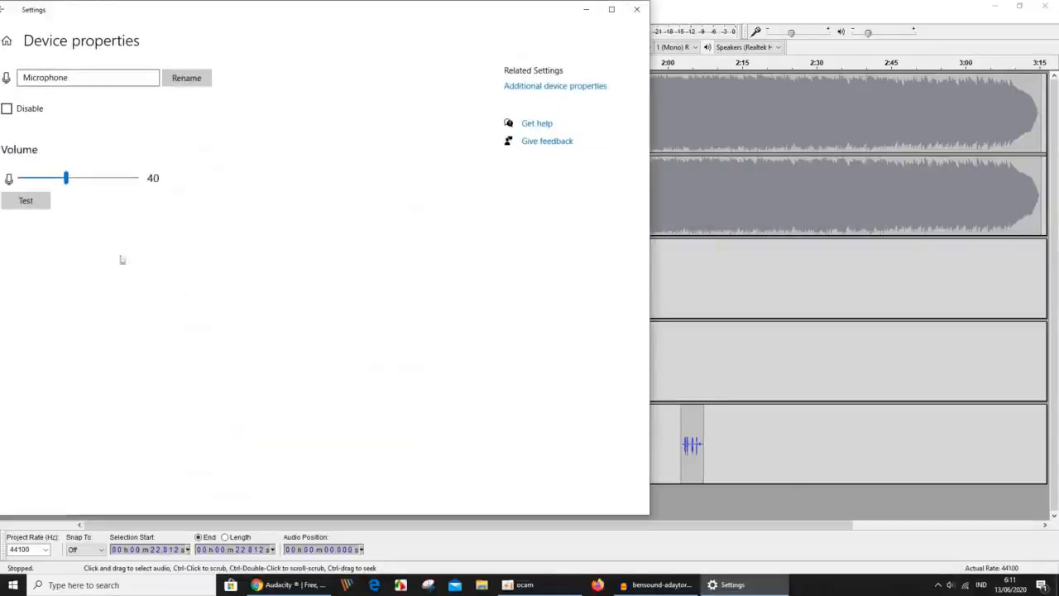
pyautogui.moveTo(67, 184)
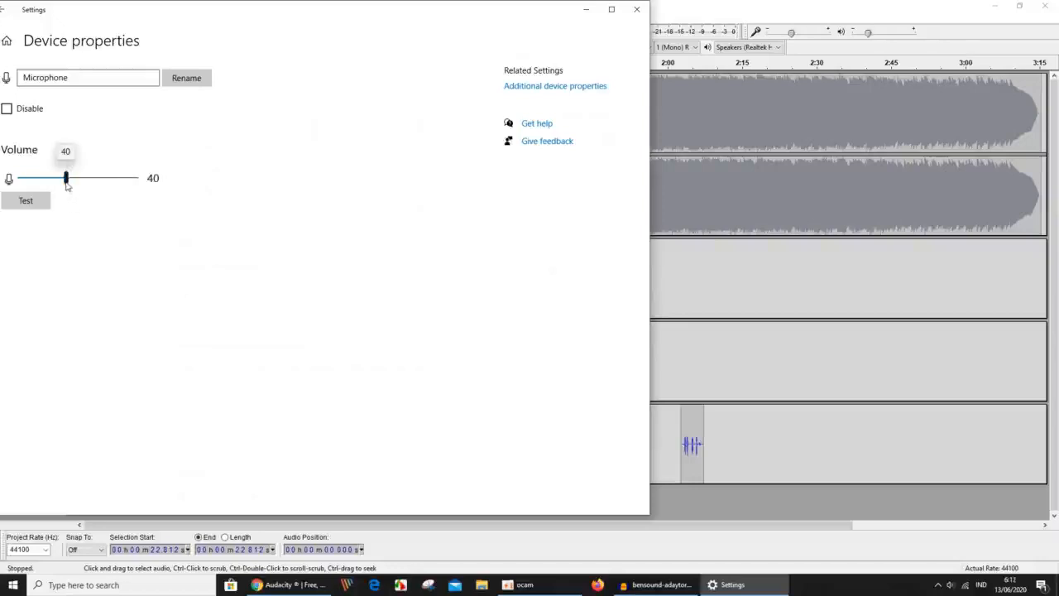
pyautogui.click(792, 35)
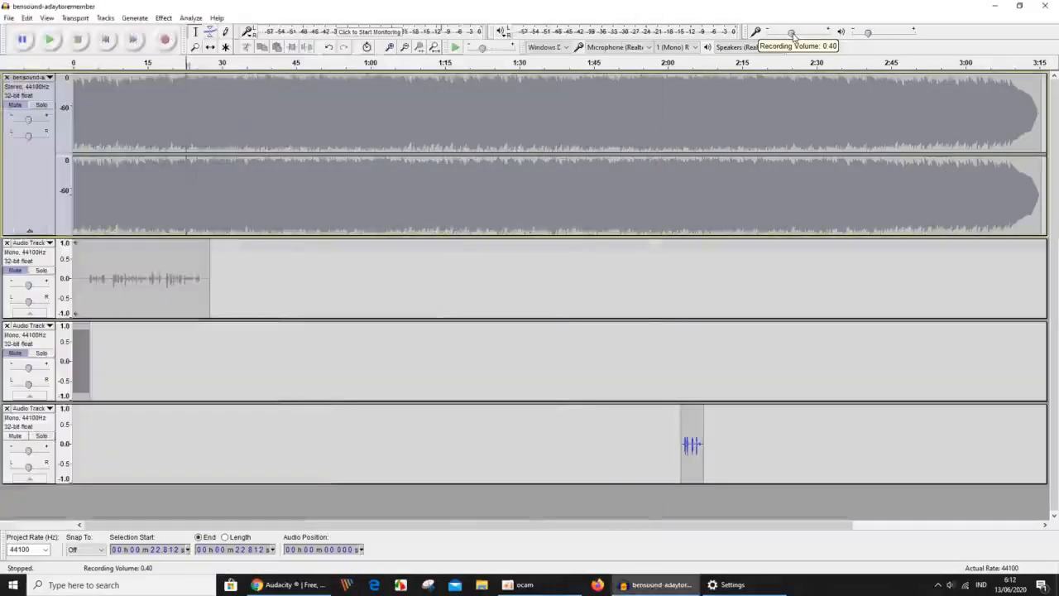
pyautogui.moveTo(792, 35); pyautogui.dragTo(800, 36)
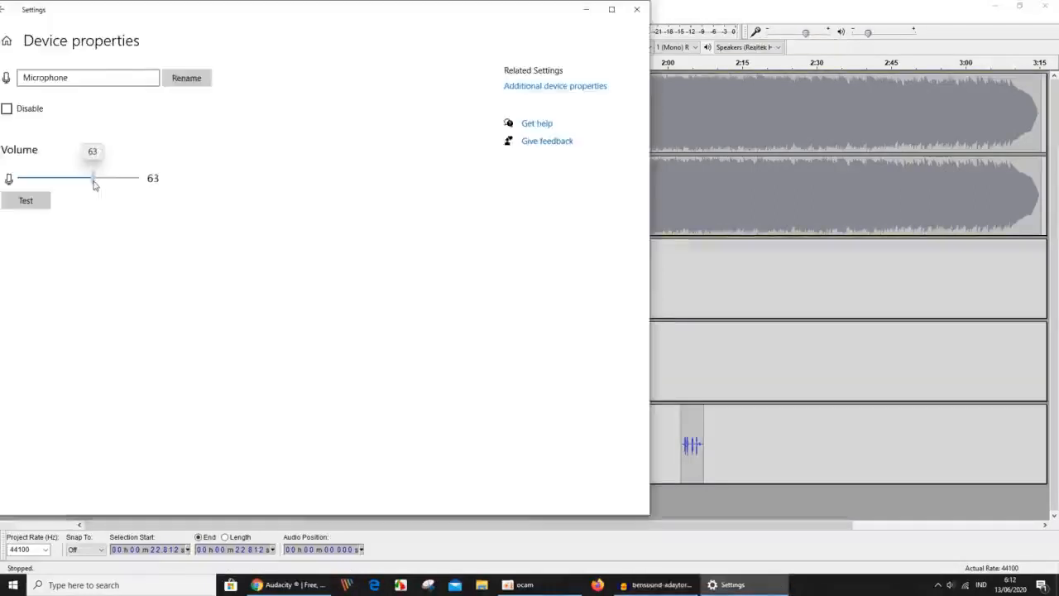
pyautogui.moveTo(93, 184)
pyautogui.mouseDown()
pyautogui.moveTo(68, 181)
pyautogui.moveTo(100, 180)
pyautogui.moveTo(79, 187)
pyautogui.moveTo(89, 185)
pyautogui.mouseUp()
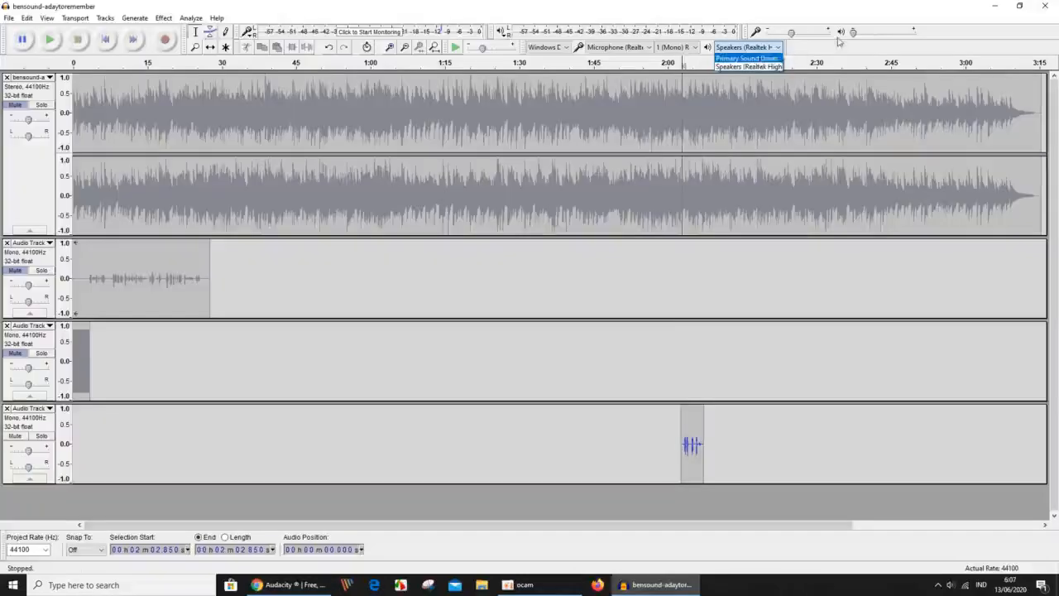
# Step: Choose Speakers (Realtek High Definition Audio) as the playback device and switch the music track to the Waveform (dB) view
pyautogui.click(769, 66)
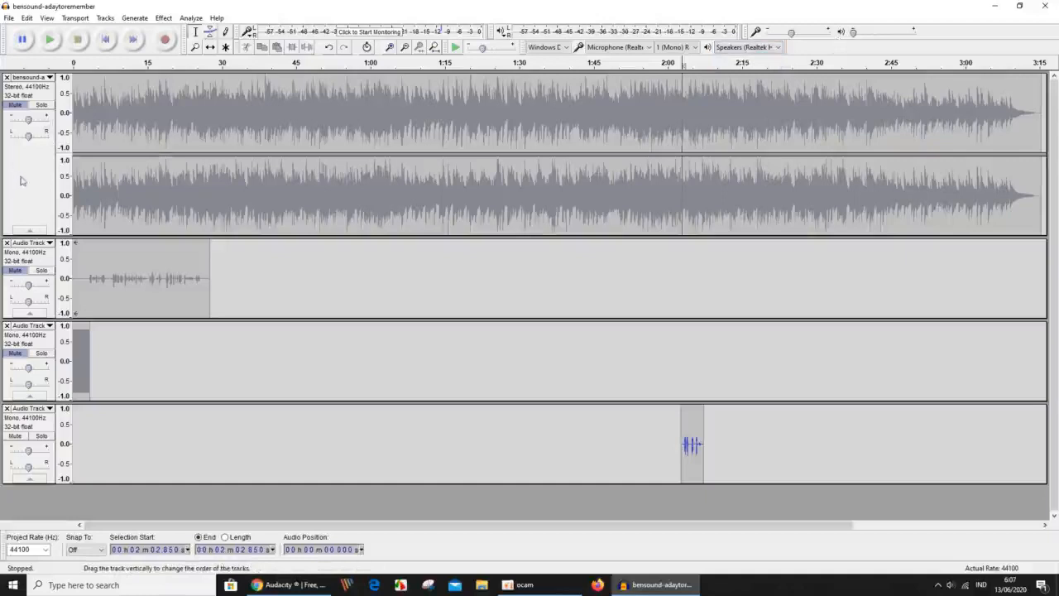
pyautogui.click(32, 77)
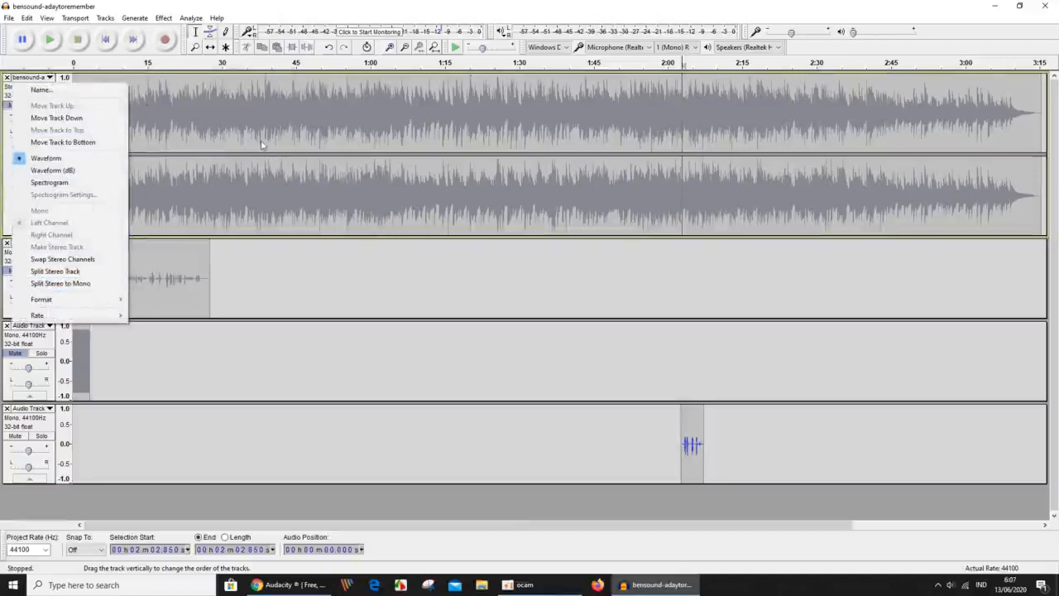
pyautogui.click(69, 171)
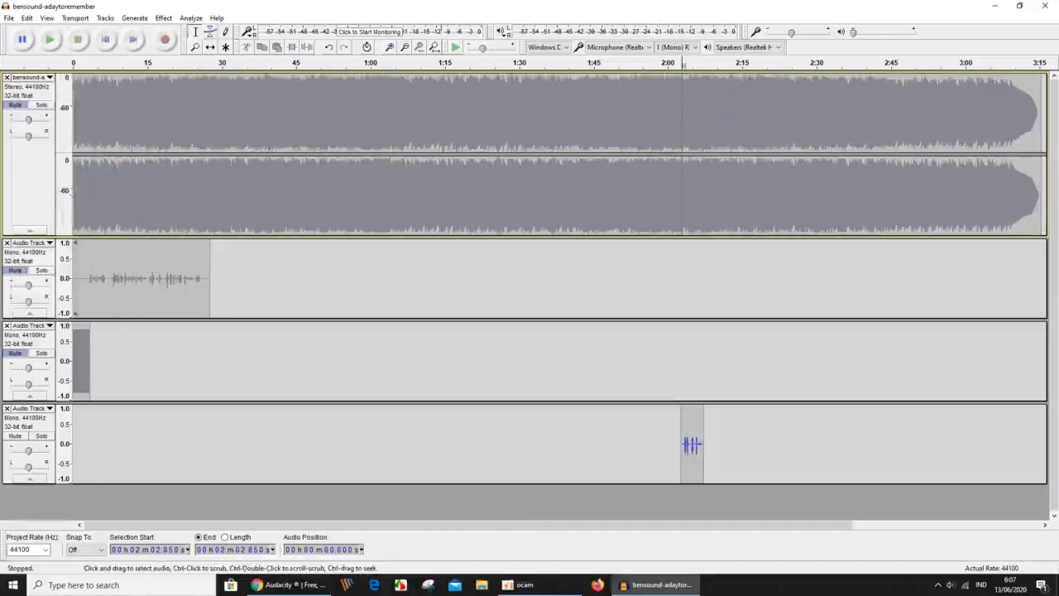
# Step: Examine the stereo splitting, sample format and rate options available for the music track
pyautogui.click(50, 78)
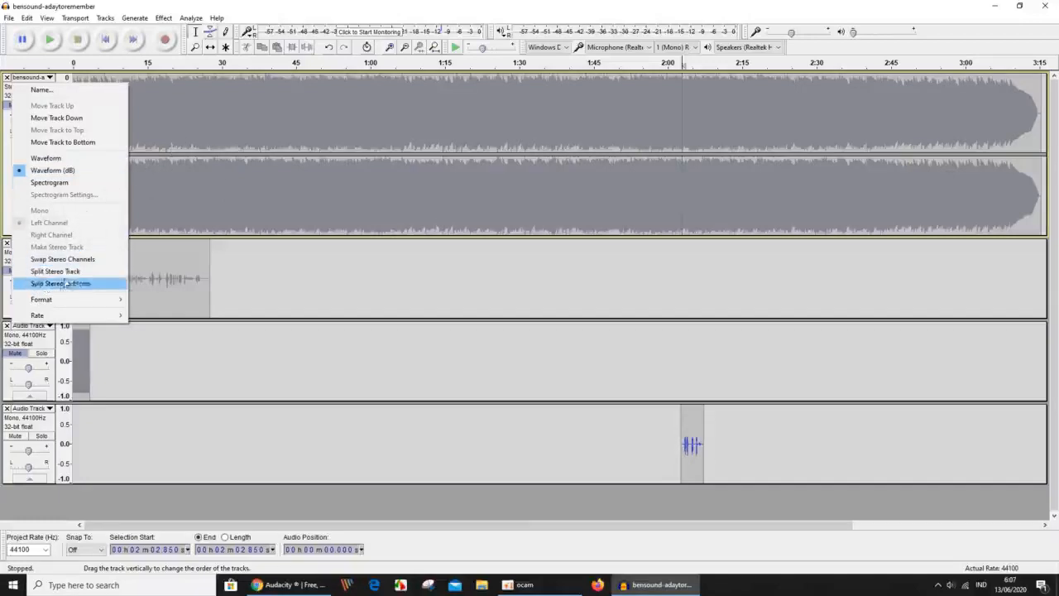
pyautogui.moveTo(73, 300)
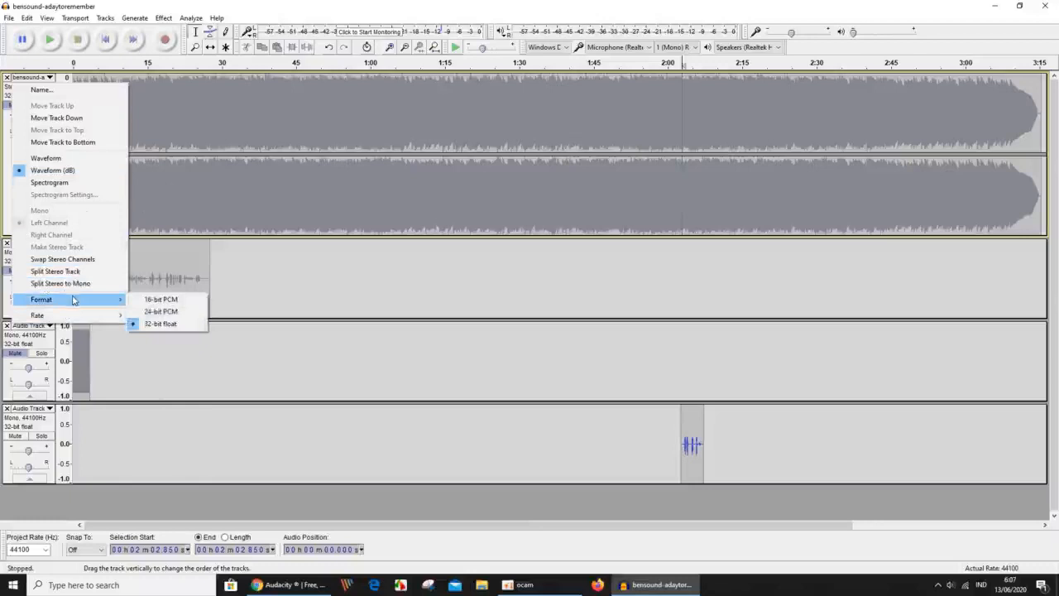
pyautogui.moveTo(80, 318)
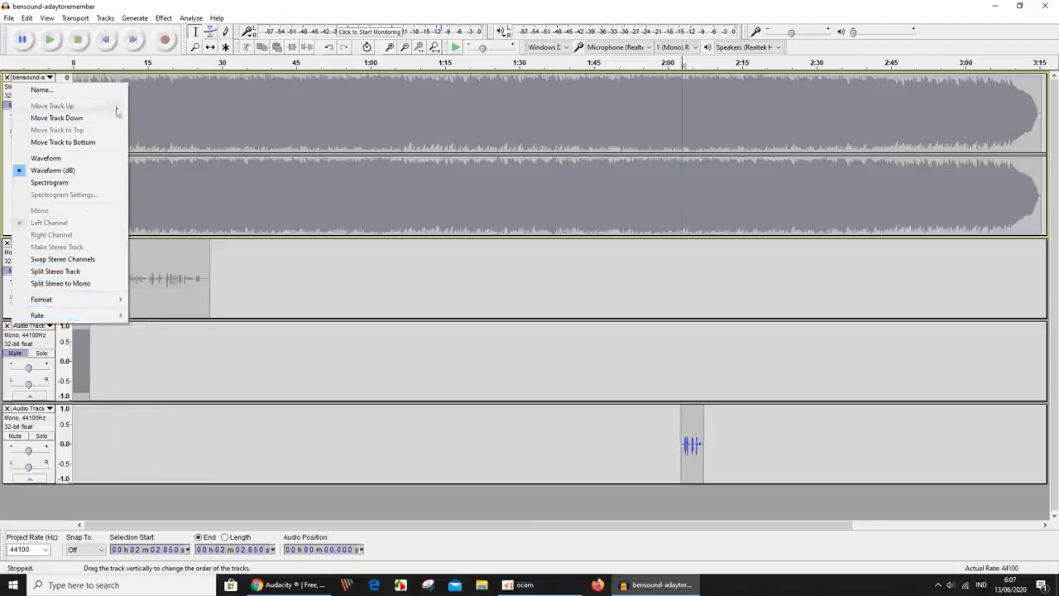
pyautogui.click(186, 104)
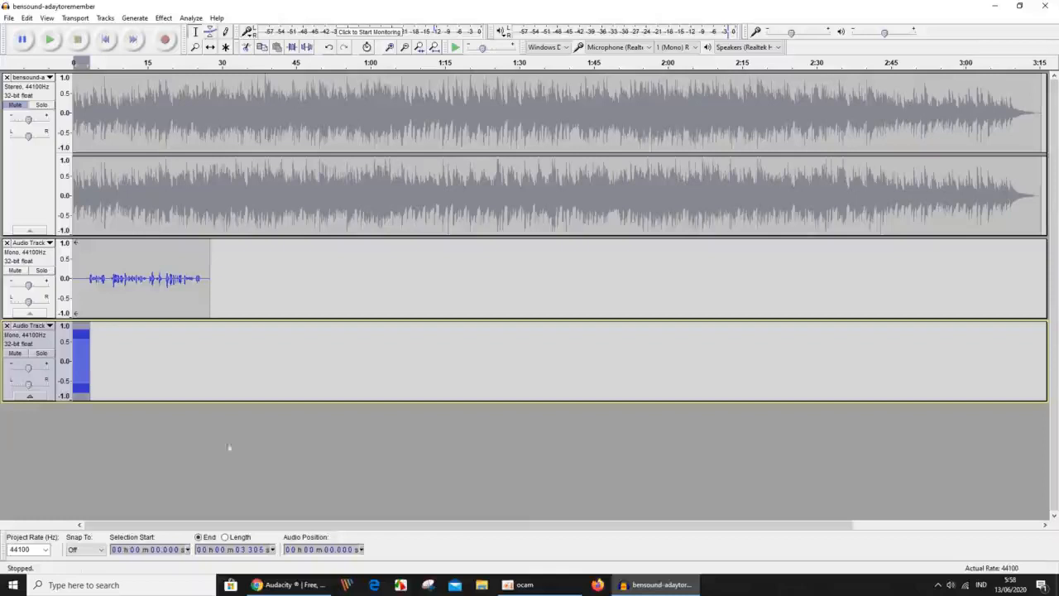
# Step: Open the preferences and review the Devices, Playback and Recording settings
pyautogui.click(26, 19)
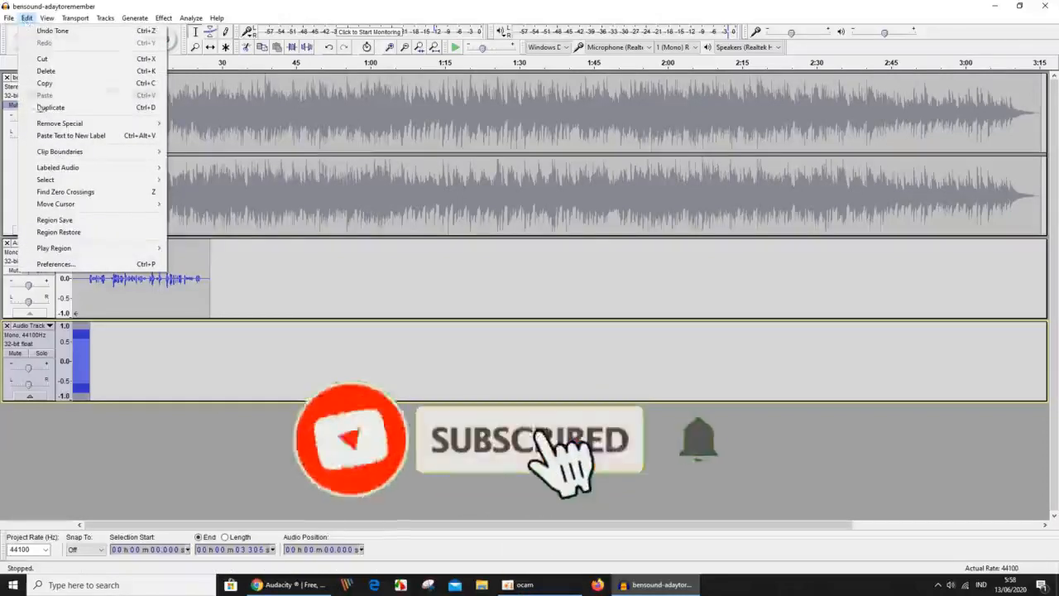
pyautogui.click(86, 265)
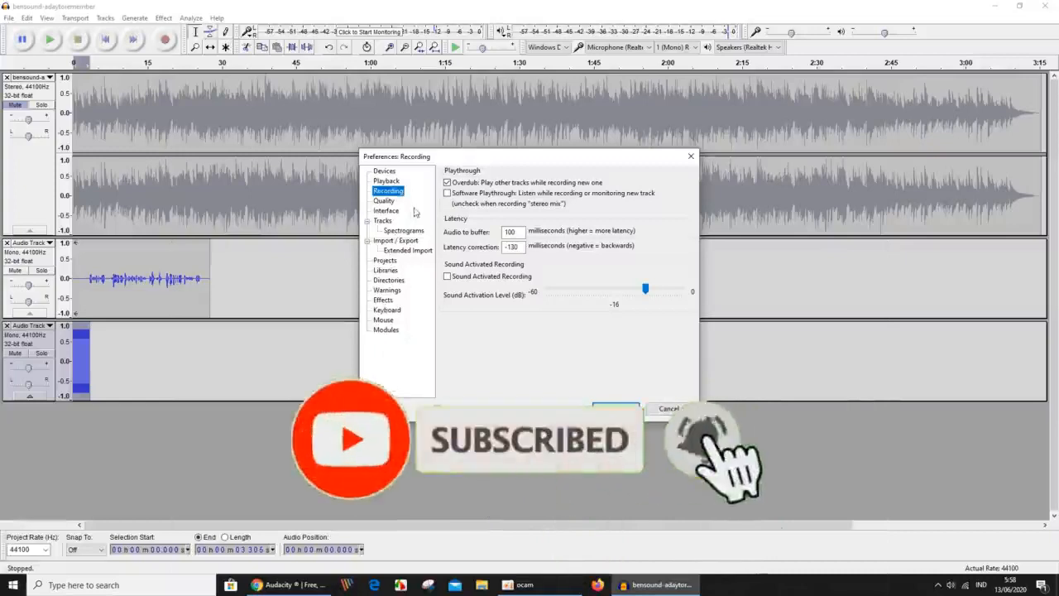
pyautogui.click(385, 171)
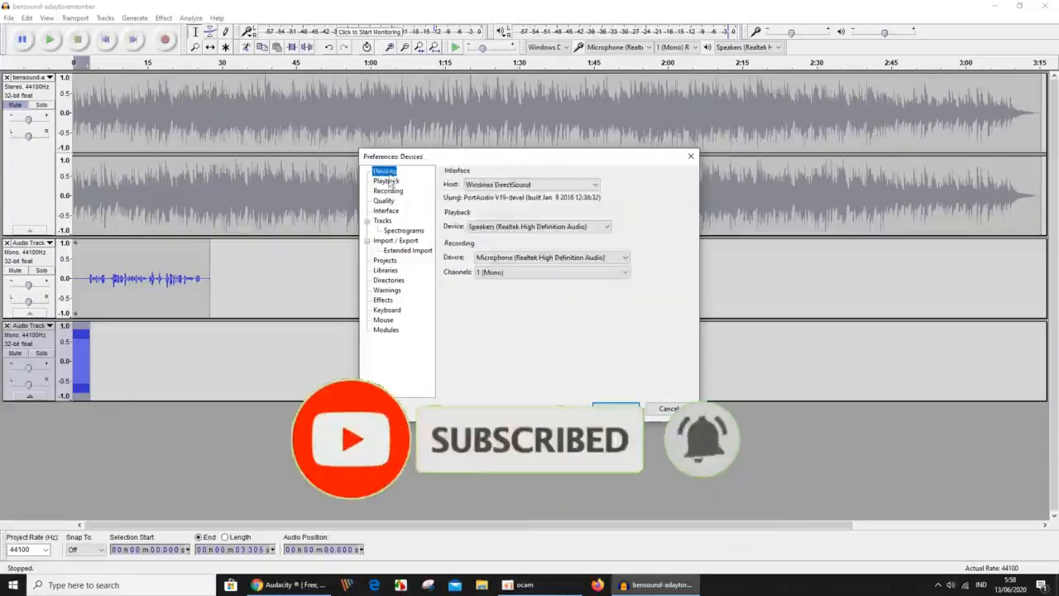
pyautogui.click(389, 181)
pyautogui.click(390, 191)
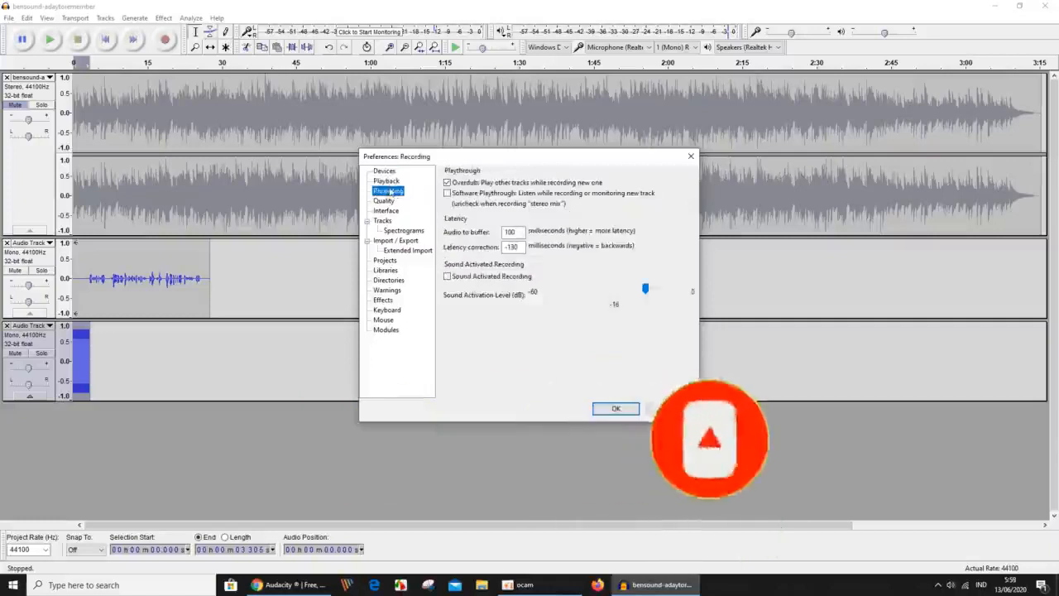